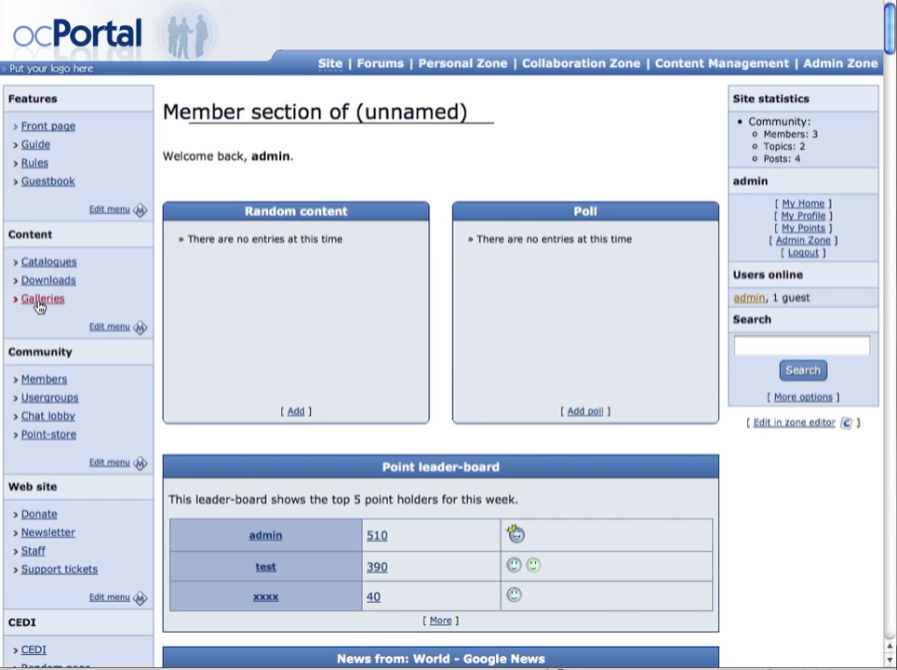
Watch the gallery's image slideshow and return to the gallery page.
scroll(231, 424, down, 8)
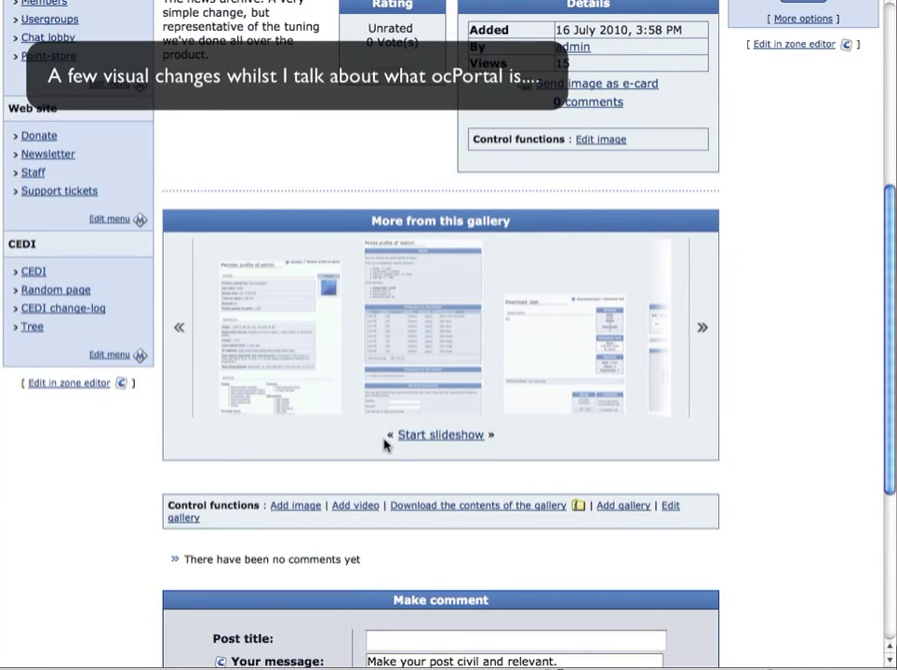
click(391, 438)
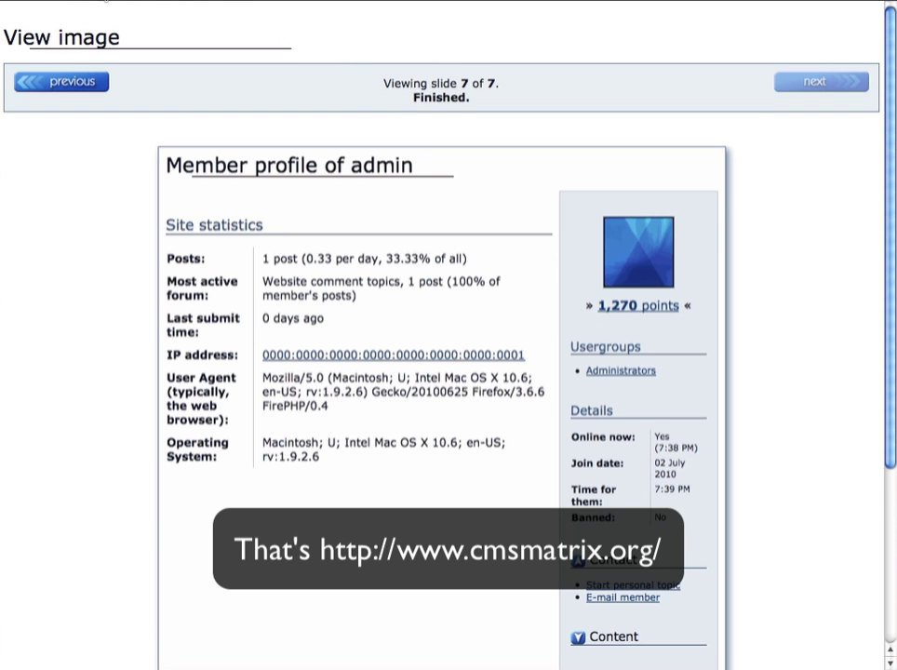
key(super+Left)
scroll(461, 171, up, 5)
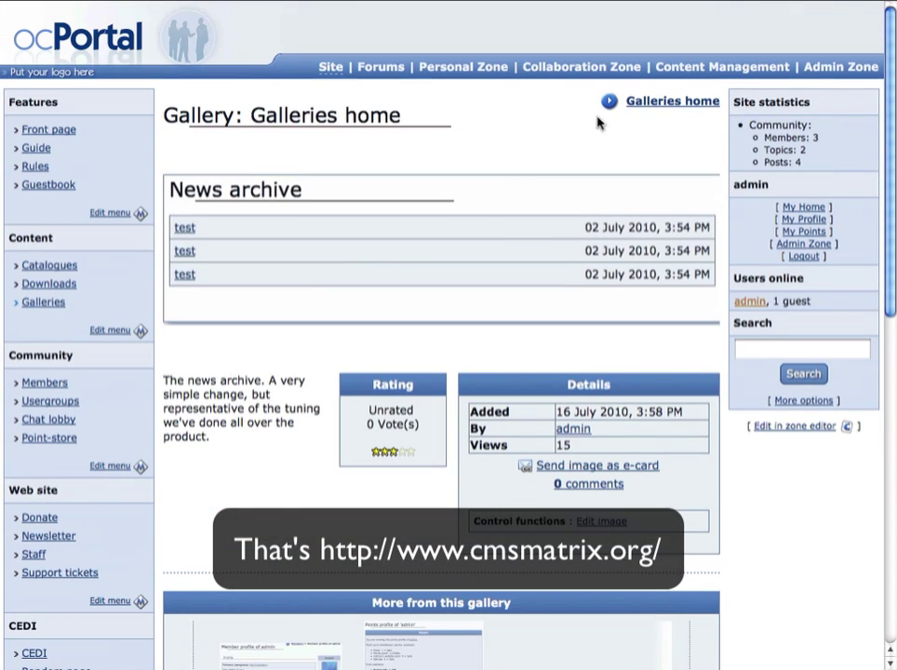
Open the Admin Zone and show all tasks in the checklist, including completed ones.
click(830, 73)
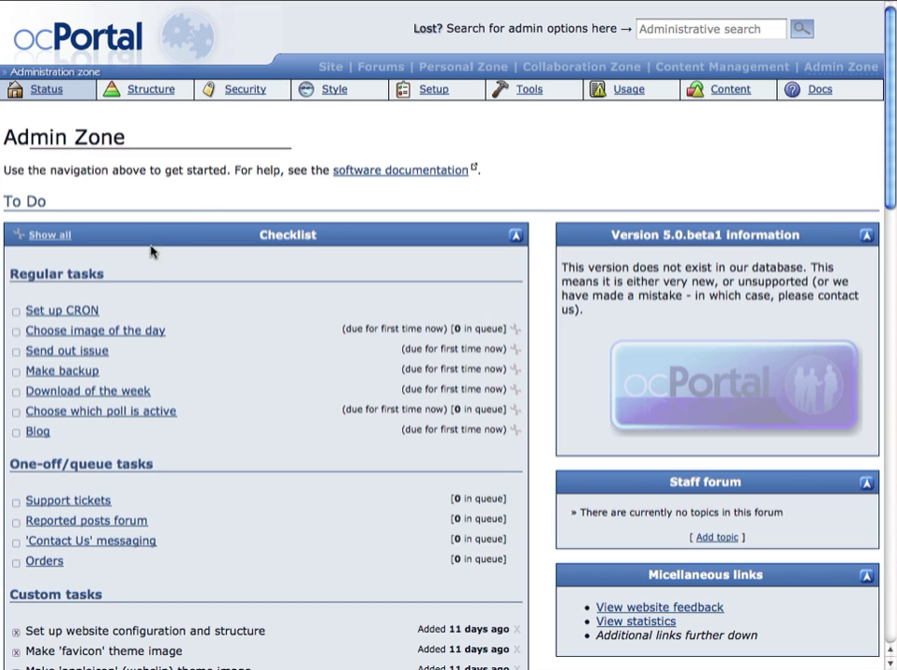
click(37, 246)
scroll(286, 280, down, 3)
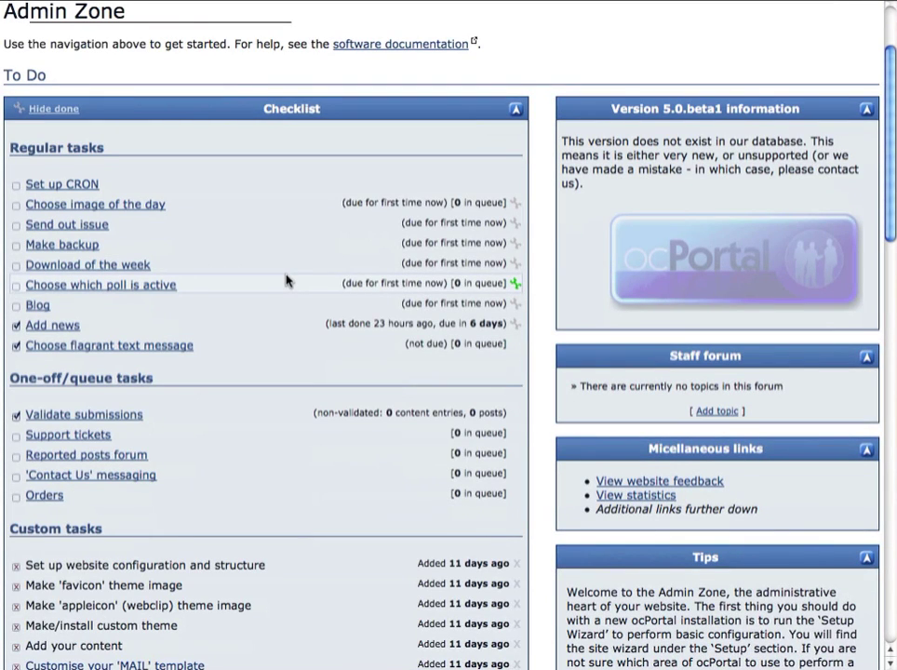
scroll(286, 281, down, 7)
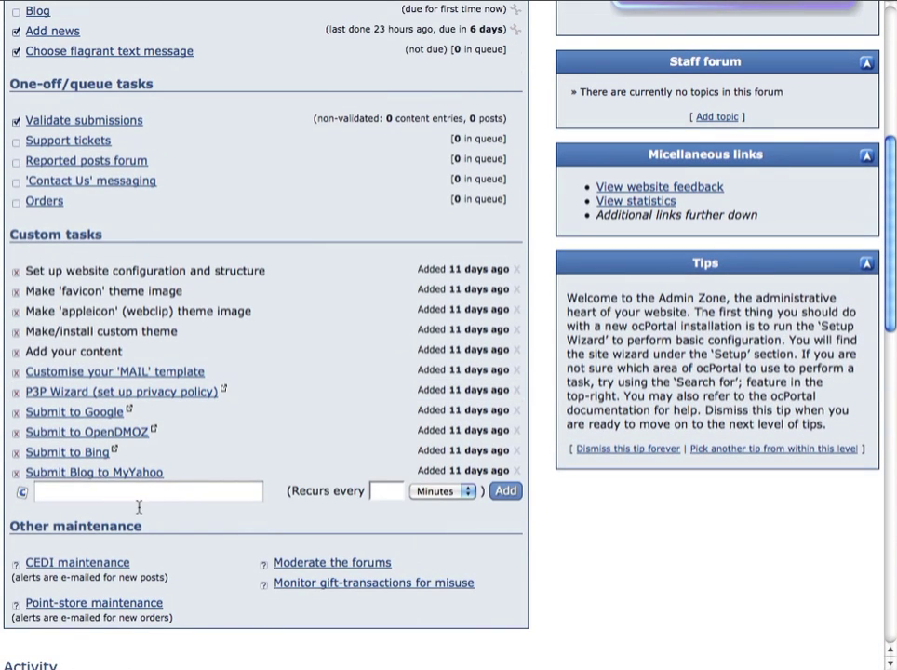
Add a custom task named "test task" recurring every 100 minutes to the checklist, and delete it again.
click(138, 498)
text(test t)
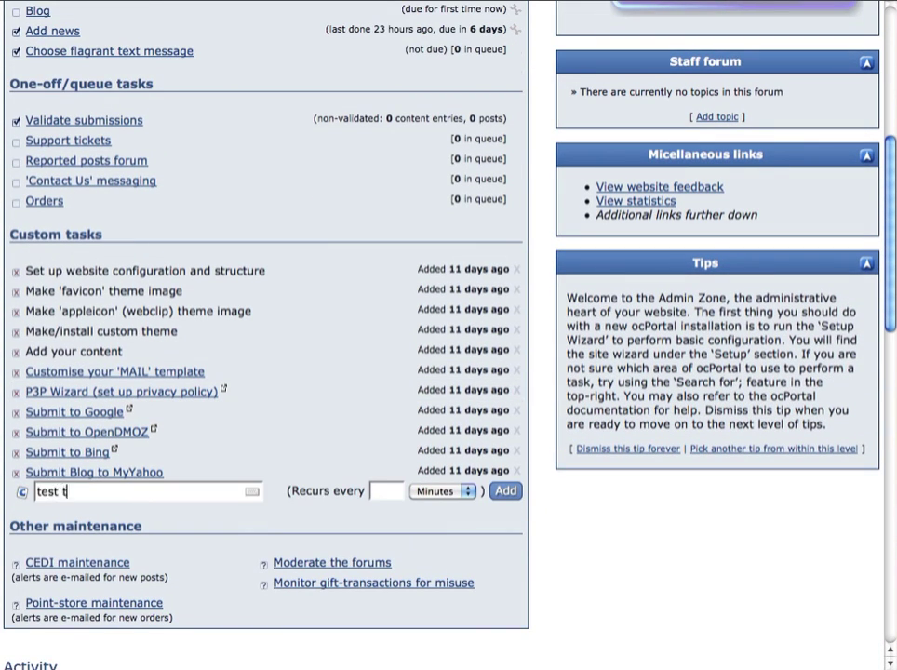
text(ask)
click(389, 489)
text(100)
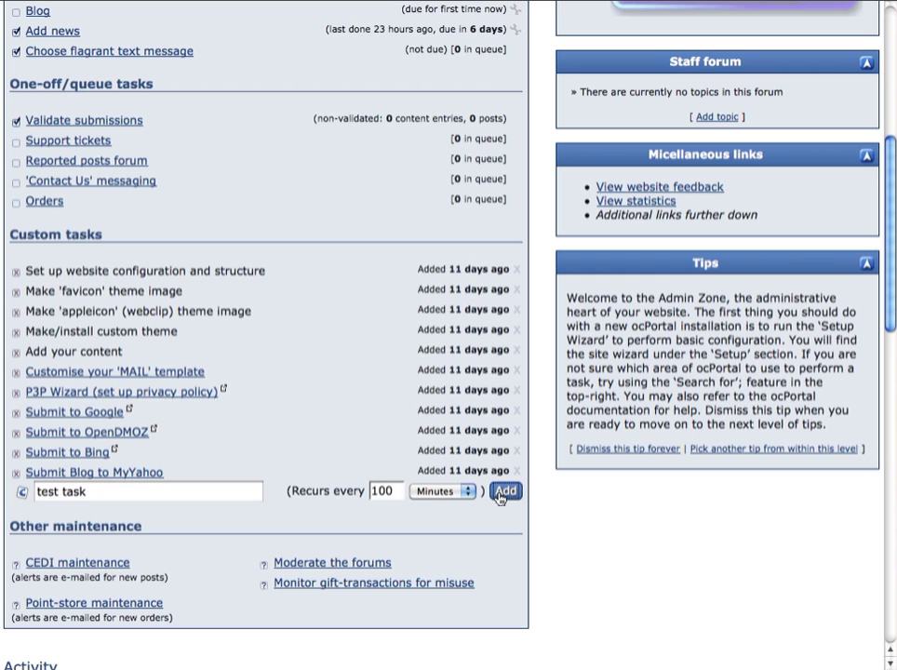
click(504, 492)
click(517, 491)
View the editable list of URLs behind the Links block and close it without changes.
scroll(321, 446, down, 15)
scroll(483, 423, down, 3)
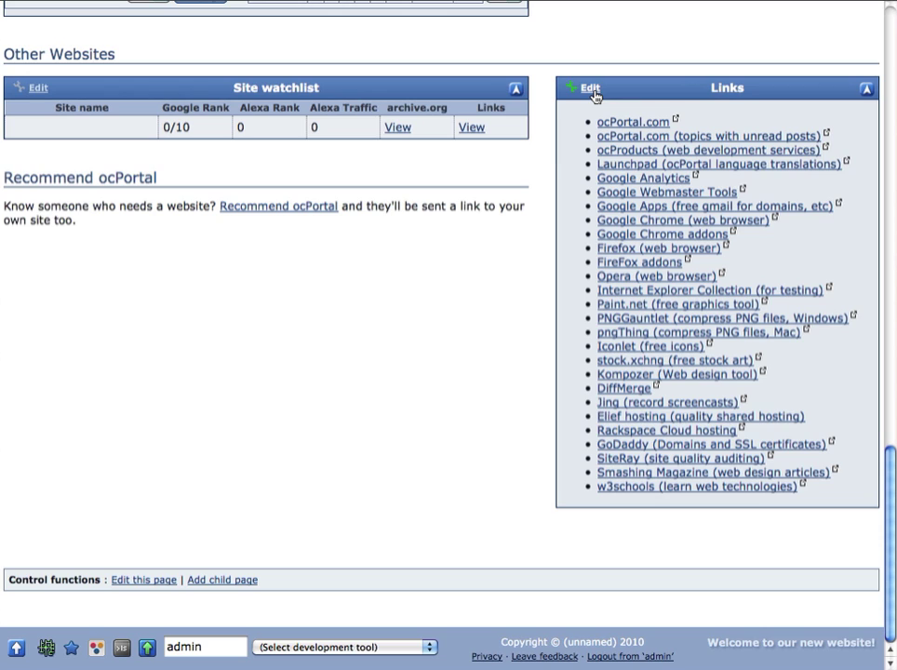
click(591, 90)
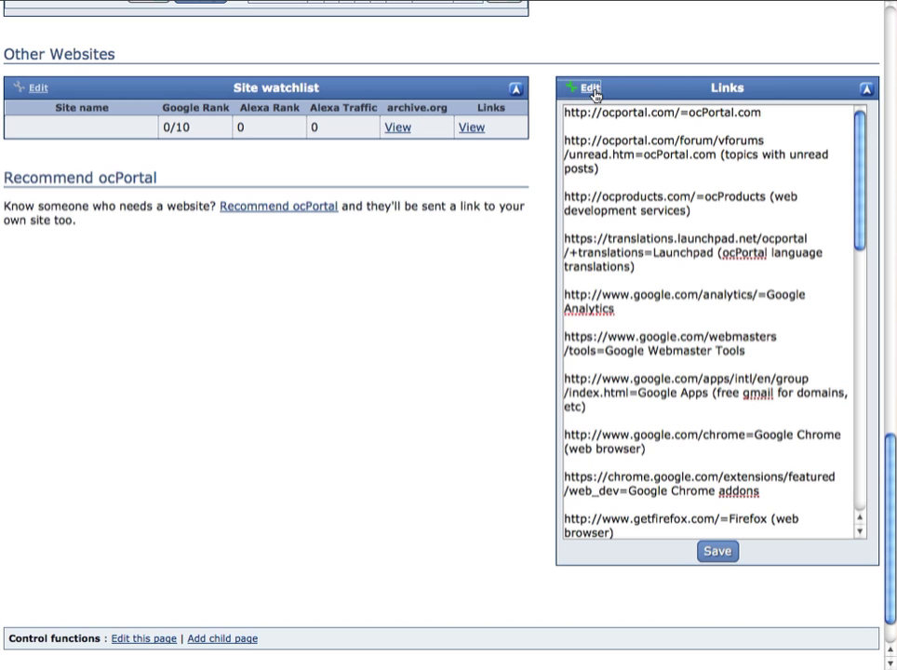
click(592, 90)
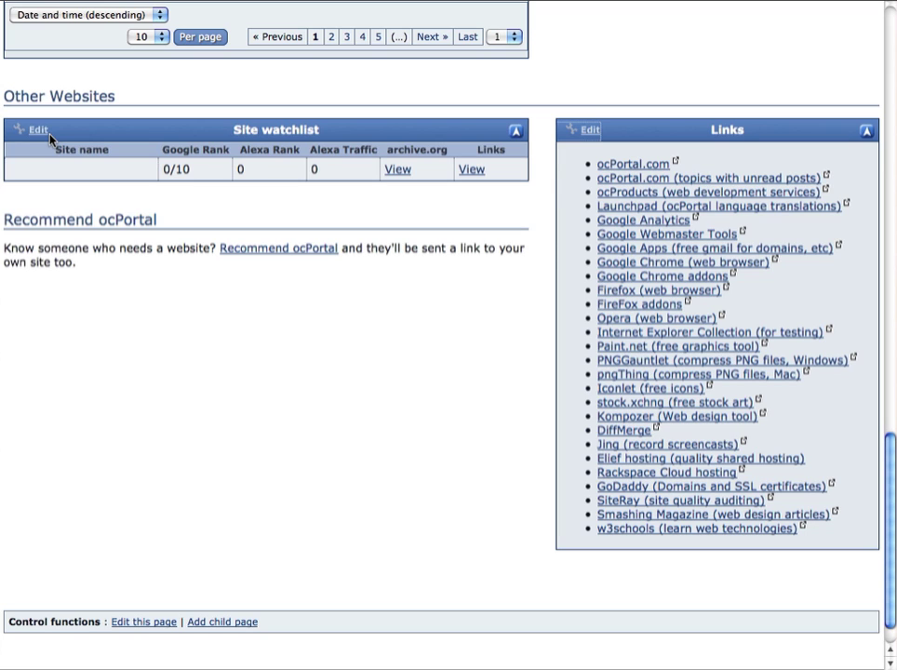
click(39, 130)
click(292, 205)
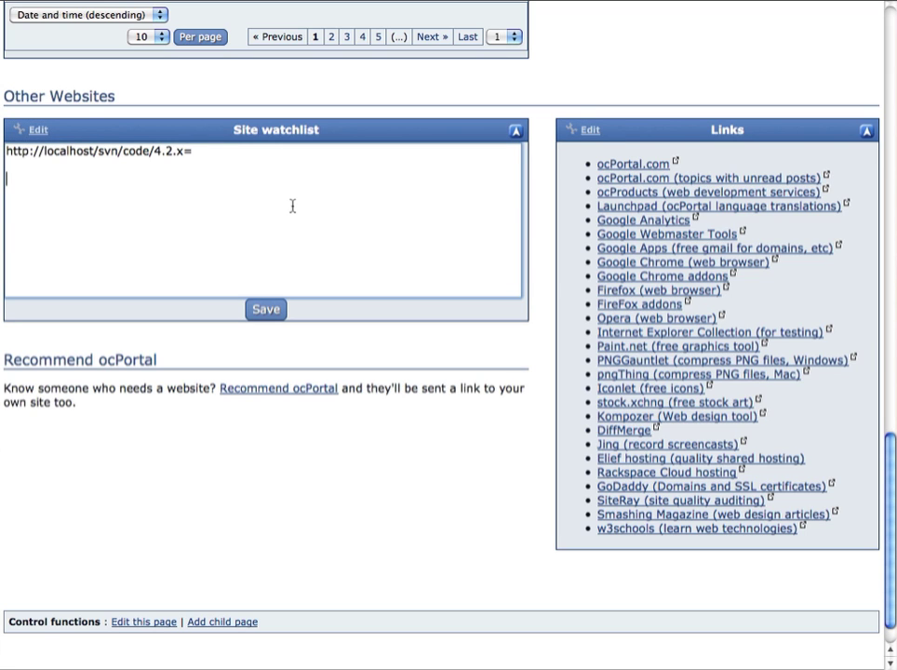
key(super+a)
text(http:/)
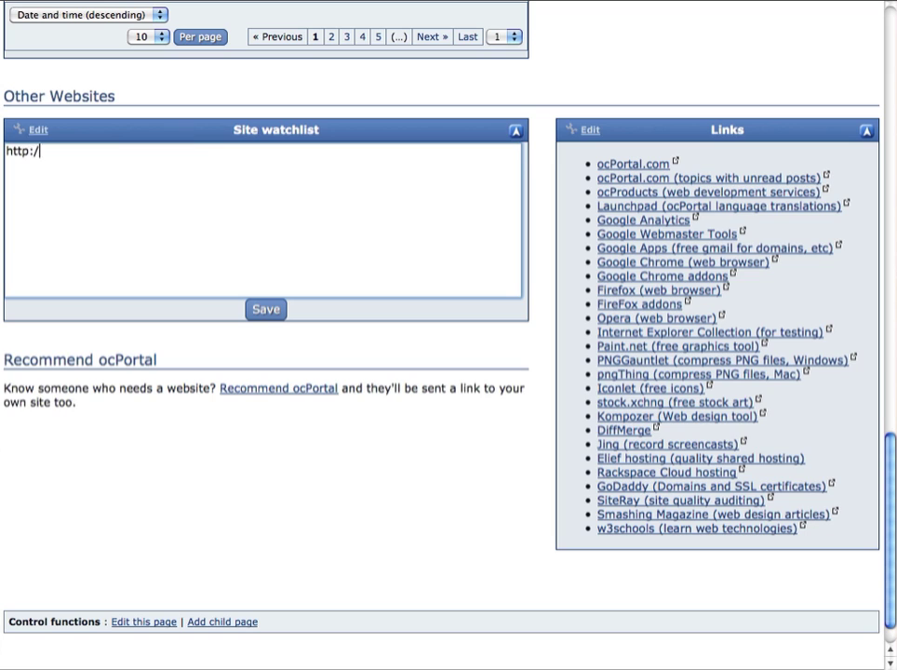
text(/techcrunch)
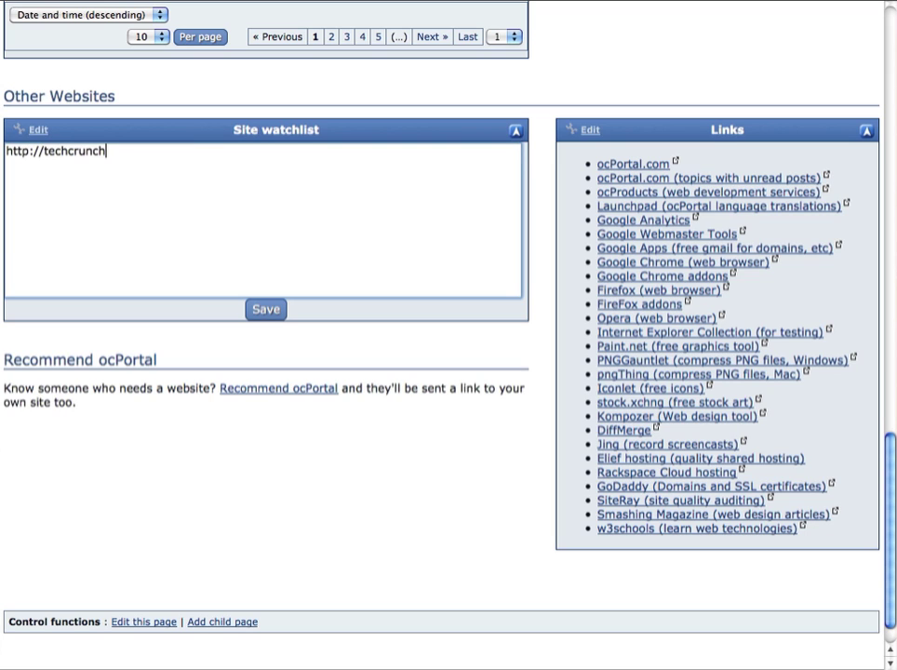
text(.com/)
key(Return)
text(http://digg.com/)
key(Return)
text(http://slash)
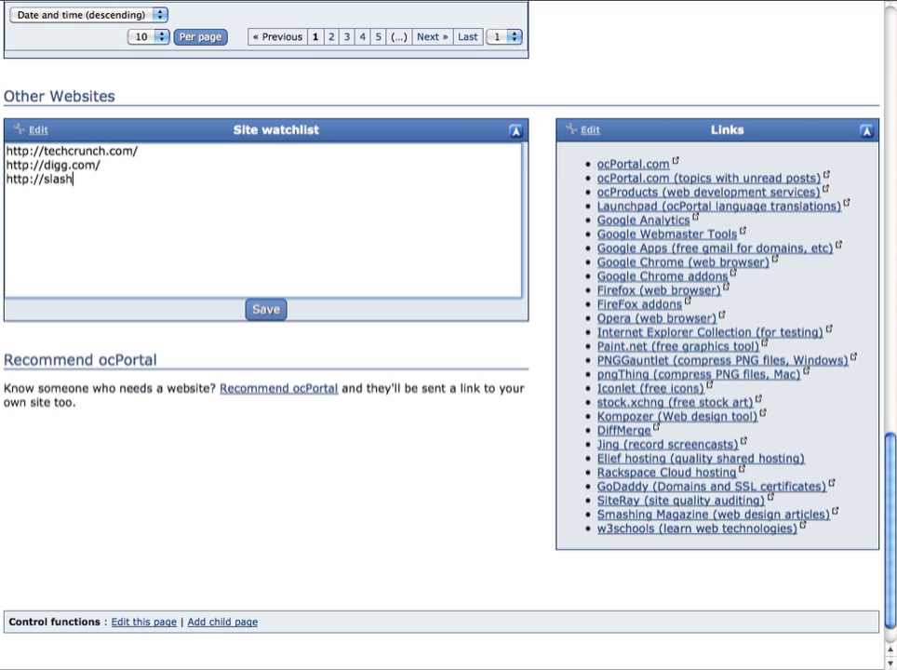
text(dot.org/)
click(271, 311)
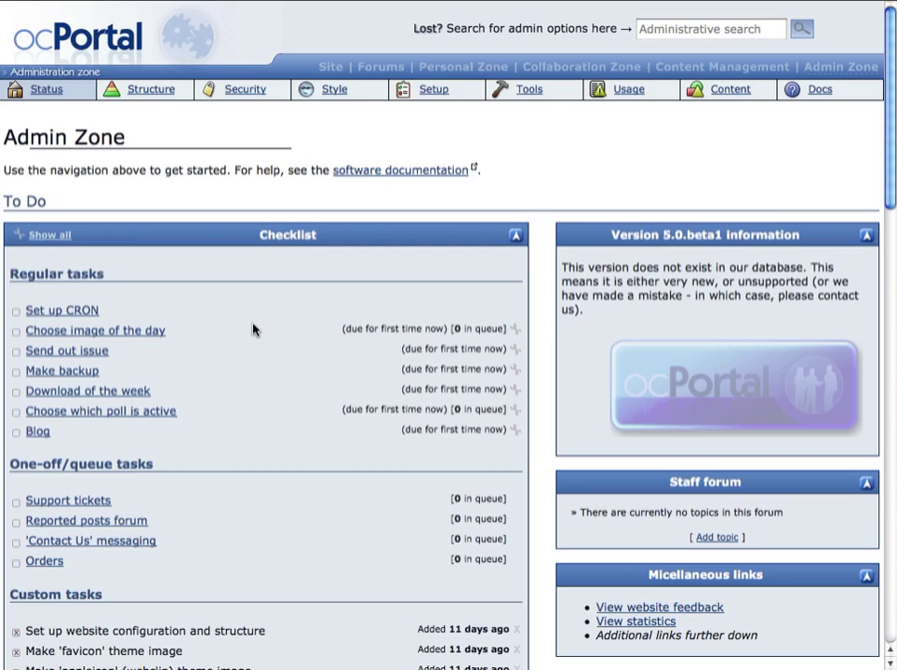
scroll(252, 329, down, 15)
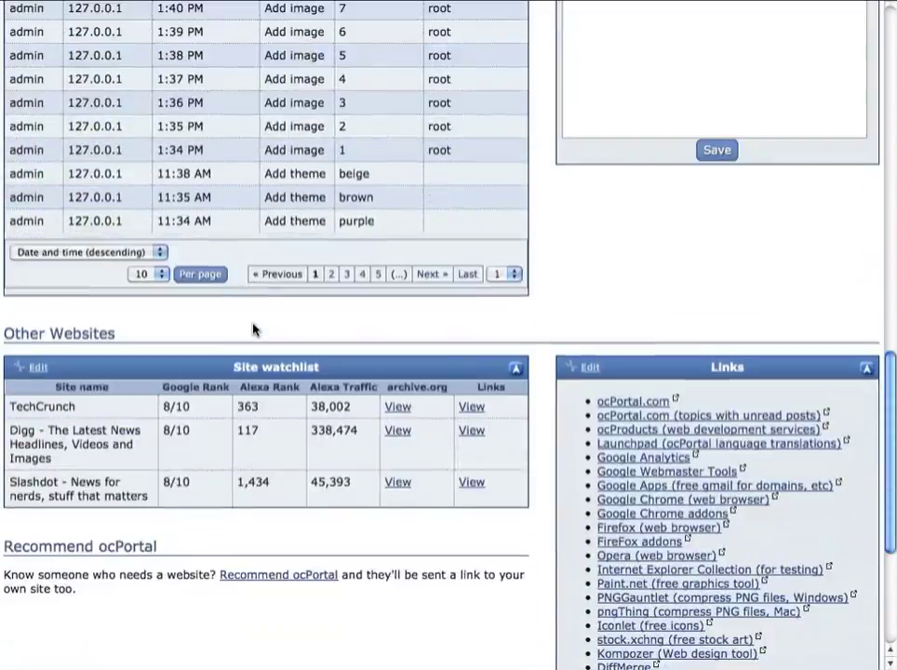
scroll(252, 330, down, 5)
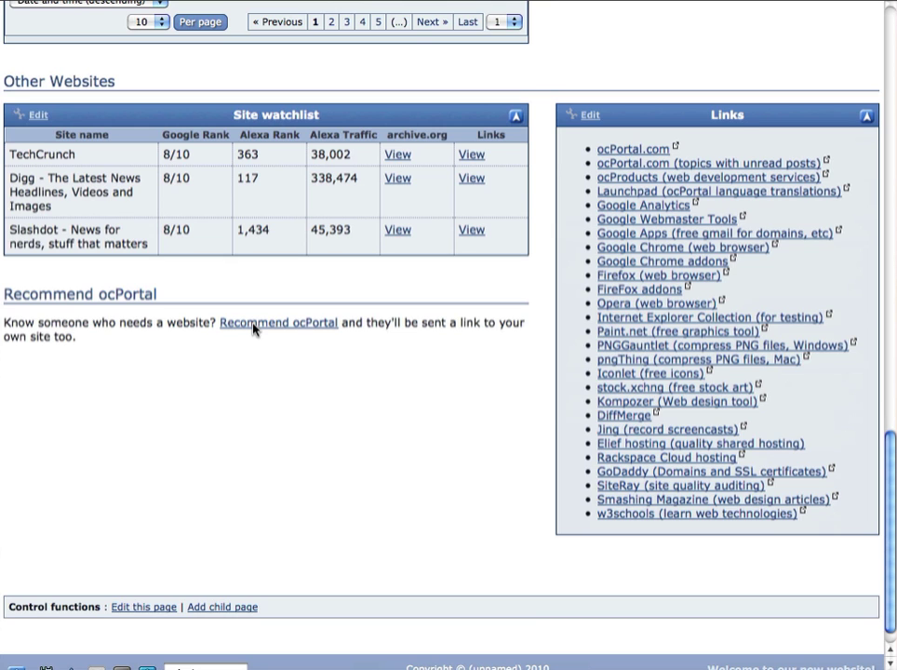
scroll(246, 297, down, 1)
Search the admin options for "galleries".
scroll(240, 270, up, 10)
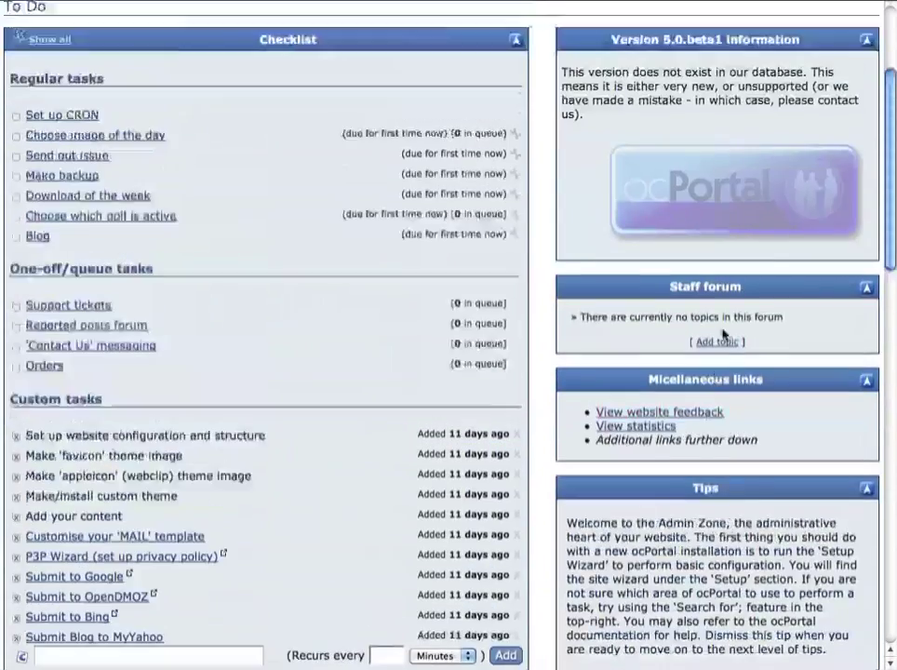
scroll(724, 335, up, 3)
click(699, 33)
text(galleries)
key(Return)
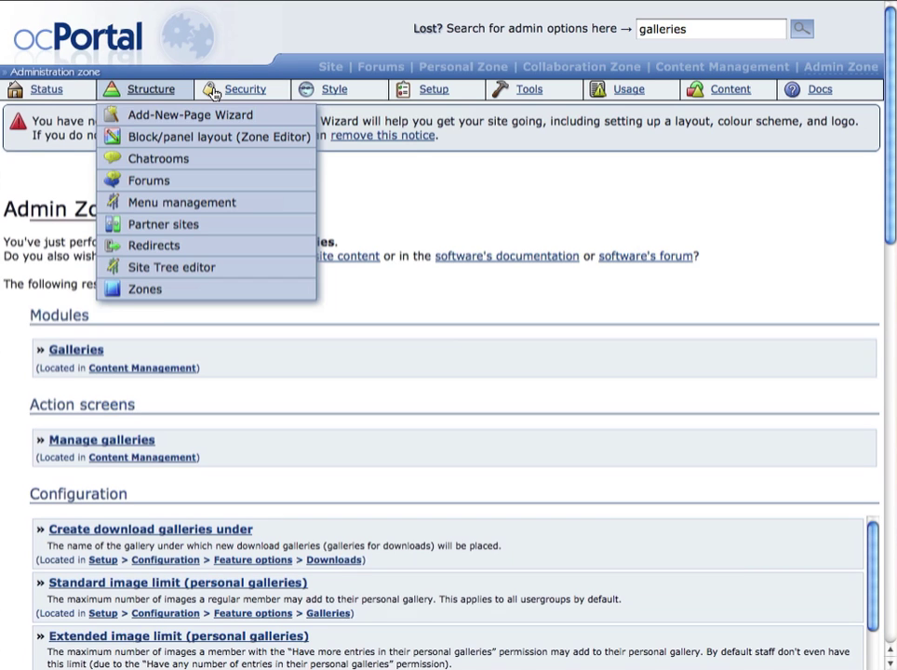
mouse_move(343, 89)
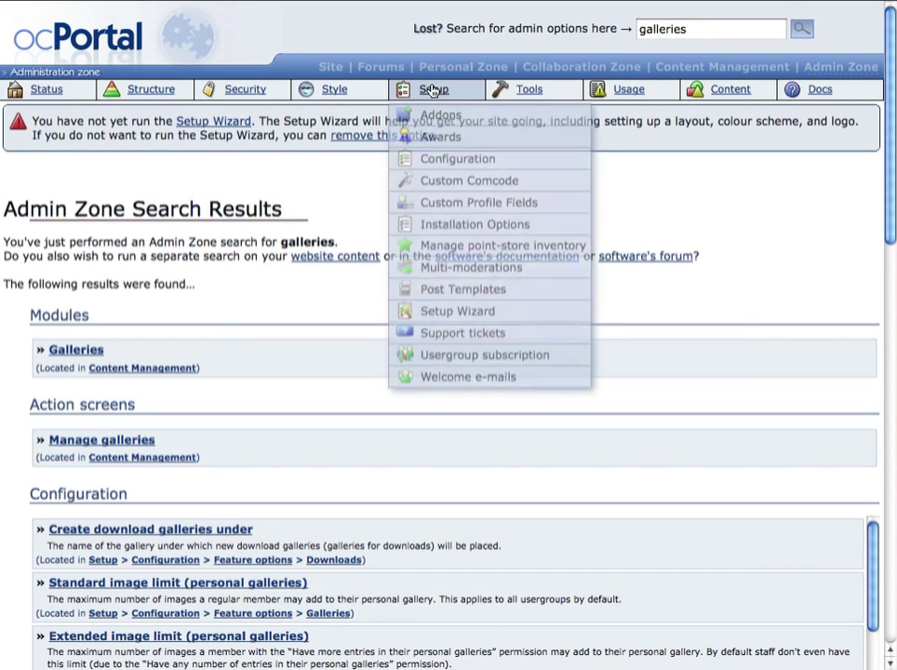
mouse_move(610, 96)
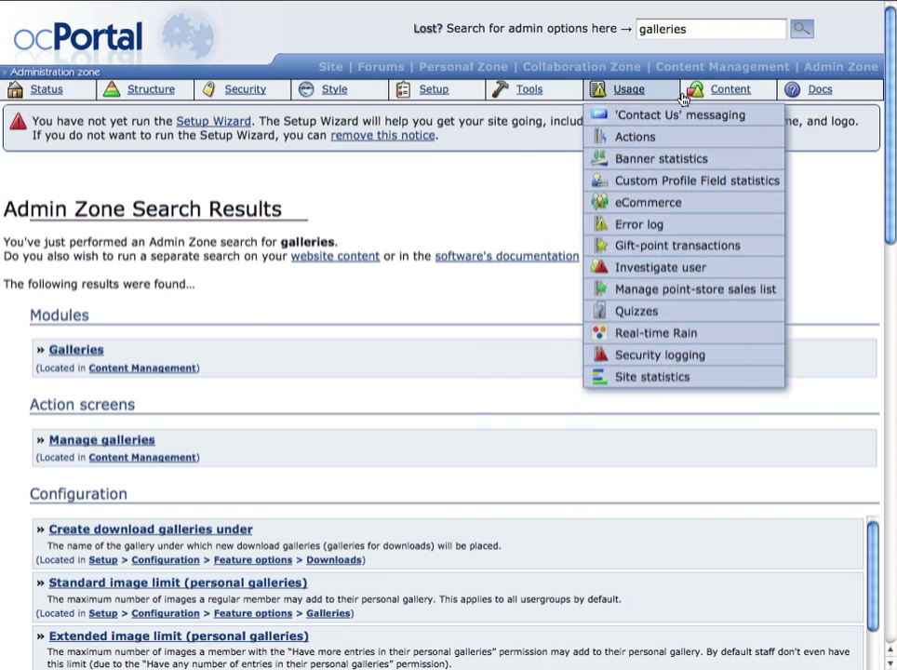
mouse_move(402, 96)
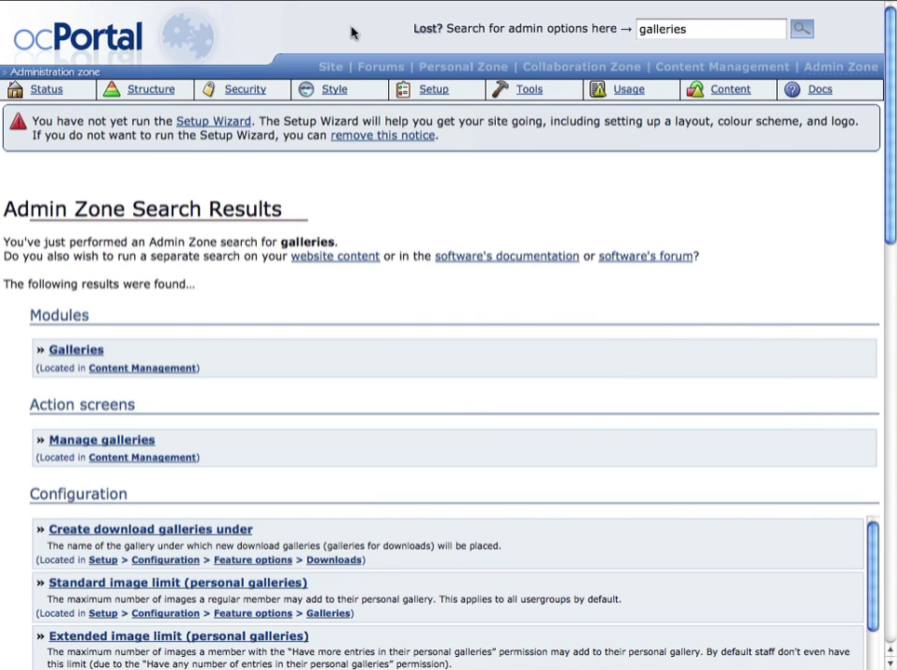
mouse_move(149, 91)
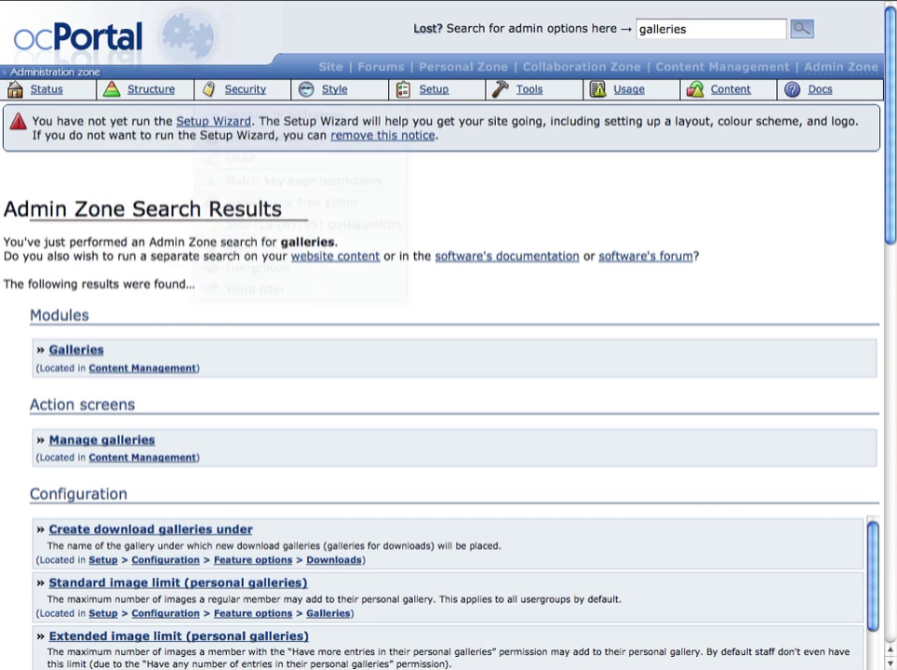
mouse_move(433, 91)
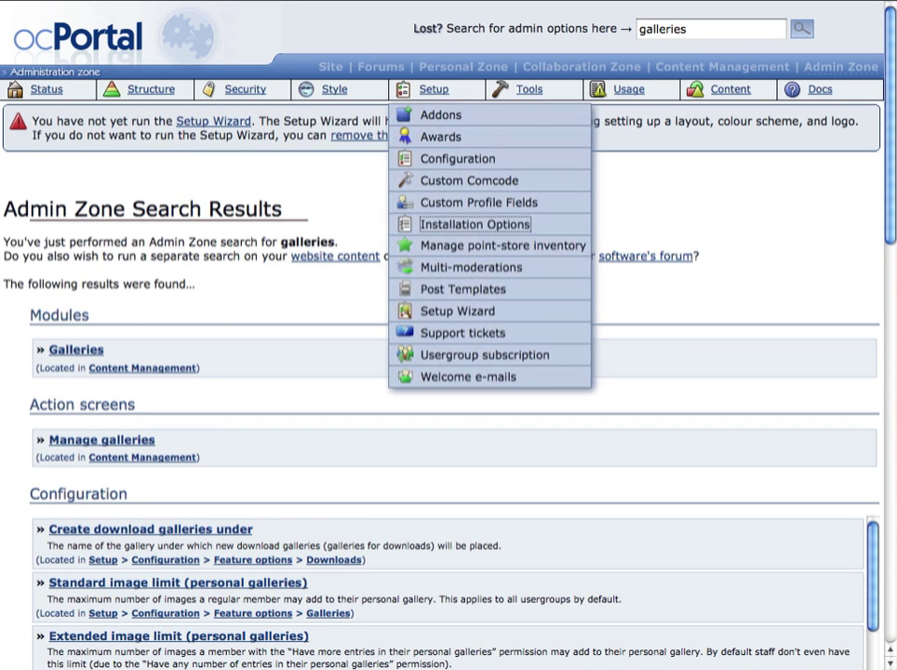
mouse_move(530, 90)
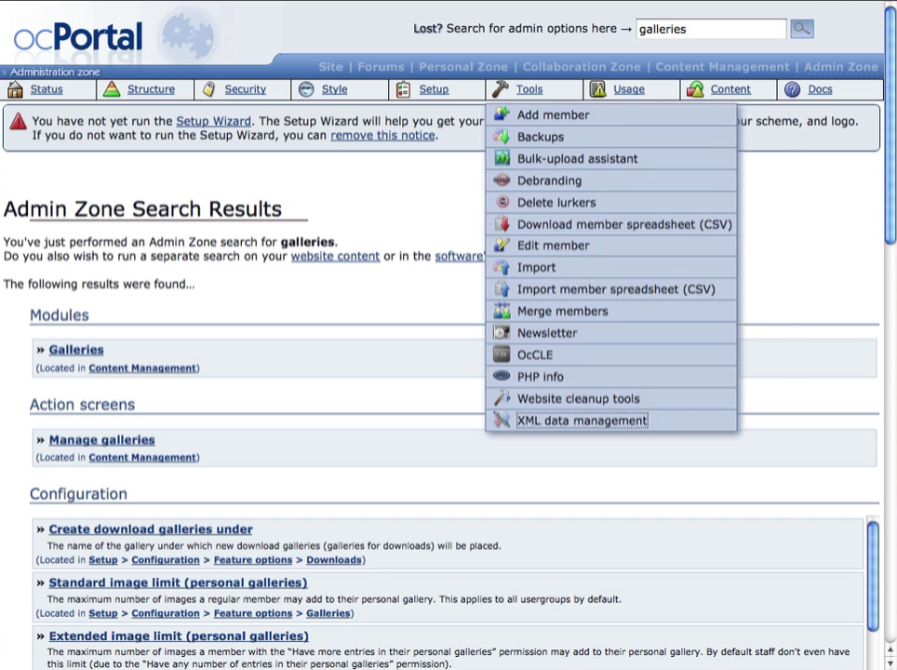
Start a new news entry from the news management page and set its title to "test".
mouse_move(730, 90)
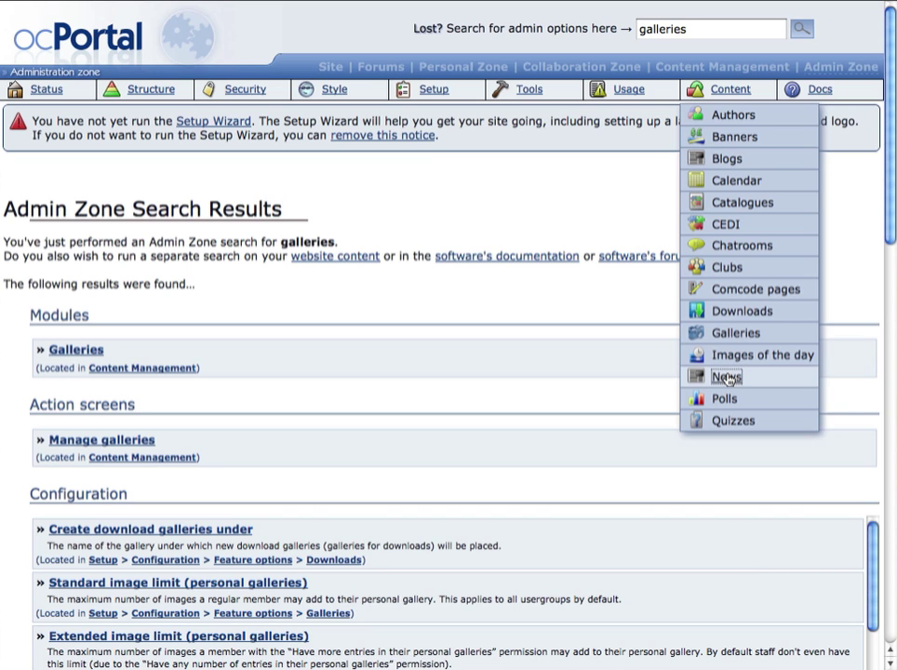
click(726, 378)
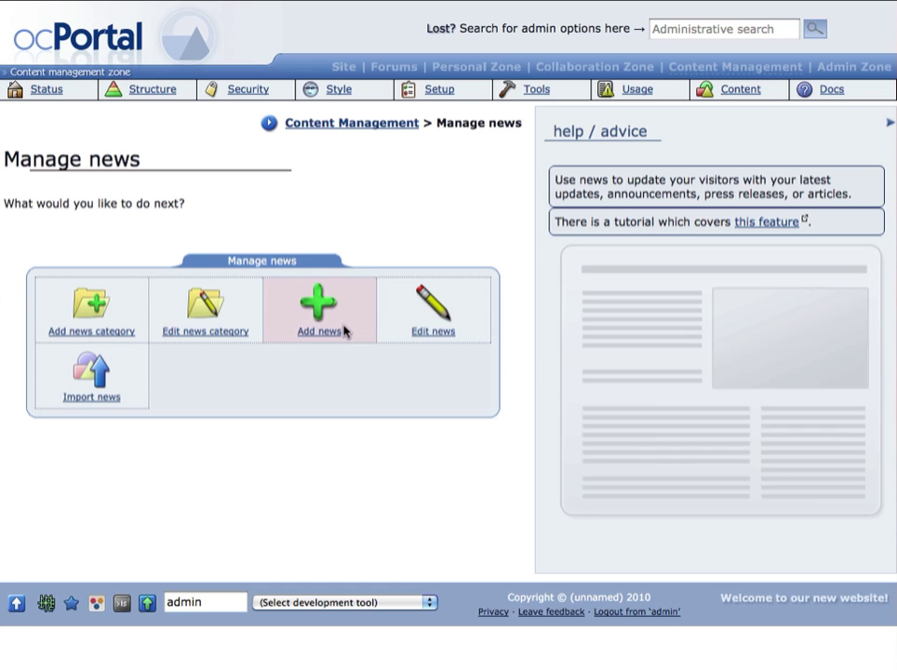
click(318, 310)
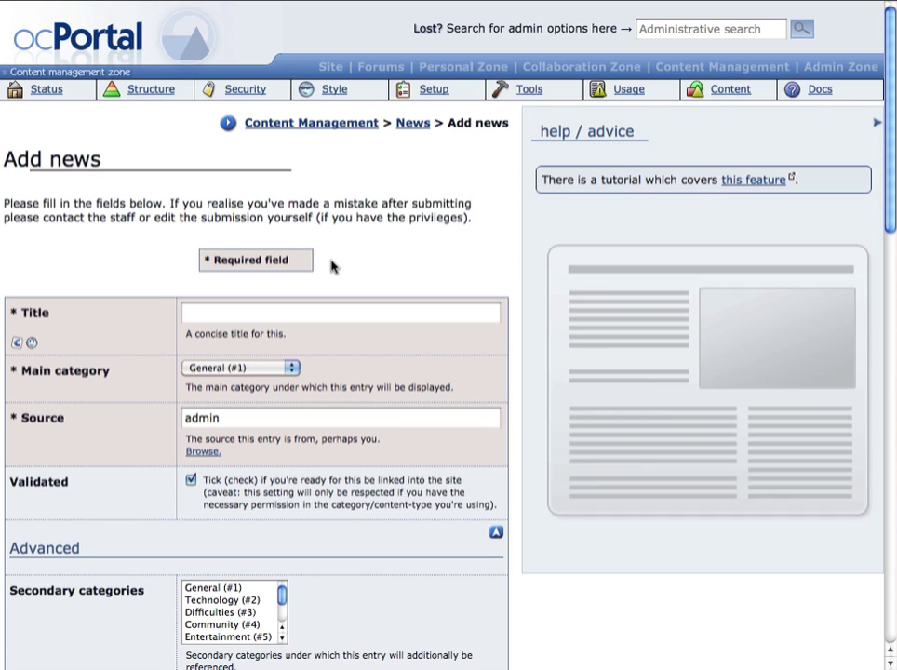
click(320, 315)
text(test)
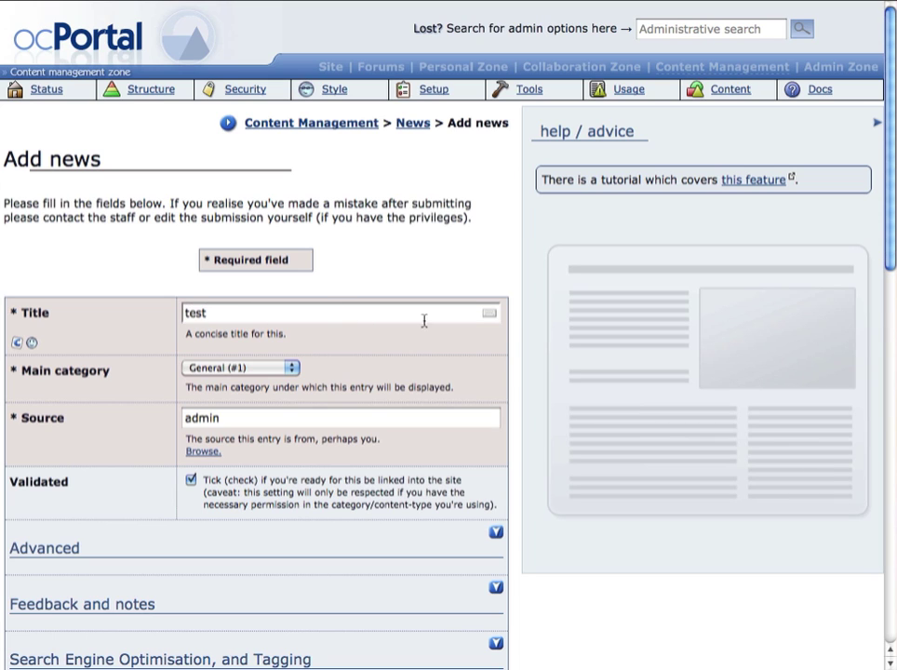
click(419, 274)
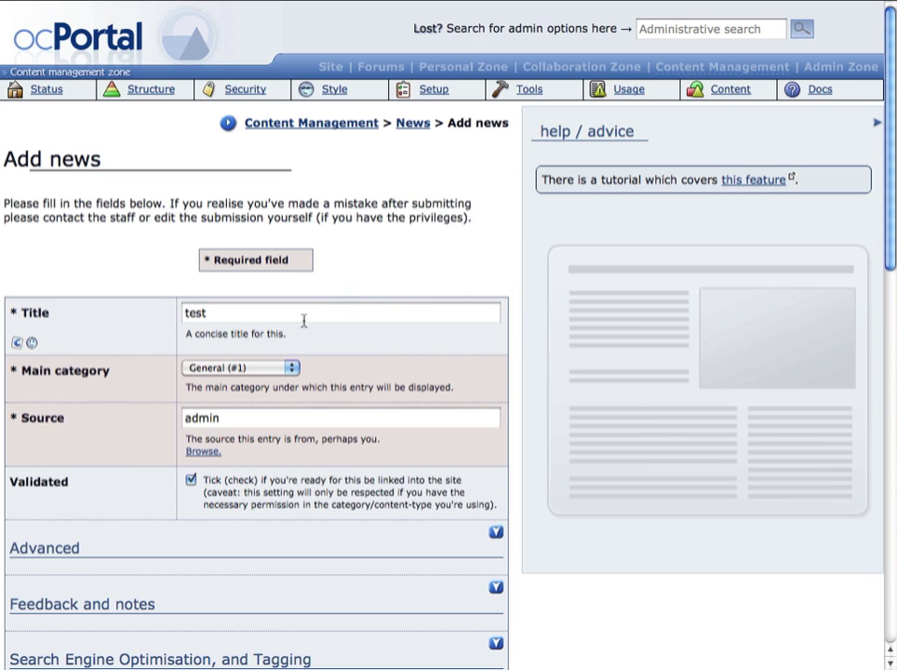
Examine the news form's Advanced options and the article editor, leaving the Advanced section collapsed.
scroll(305, 316, down, 5)
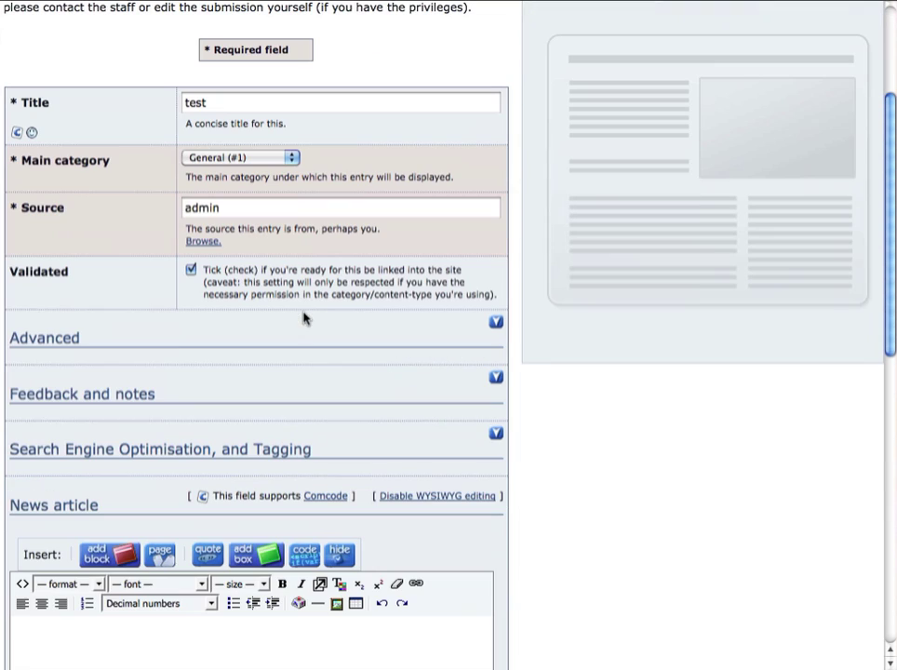
click(48, 340)
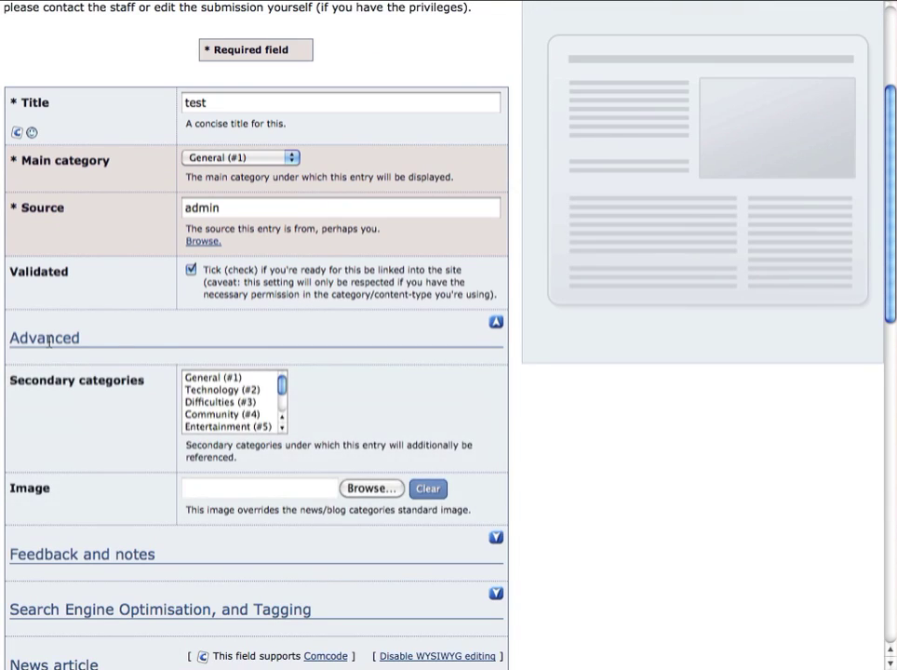
click(48, 340)
scroll(261, 391, down, 5)
scroll(320, 394, down, 4)
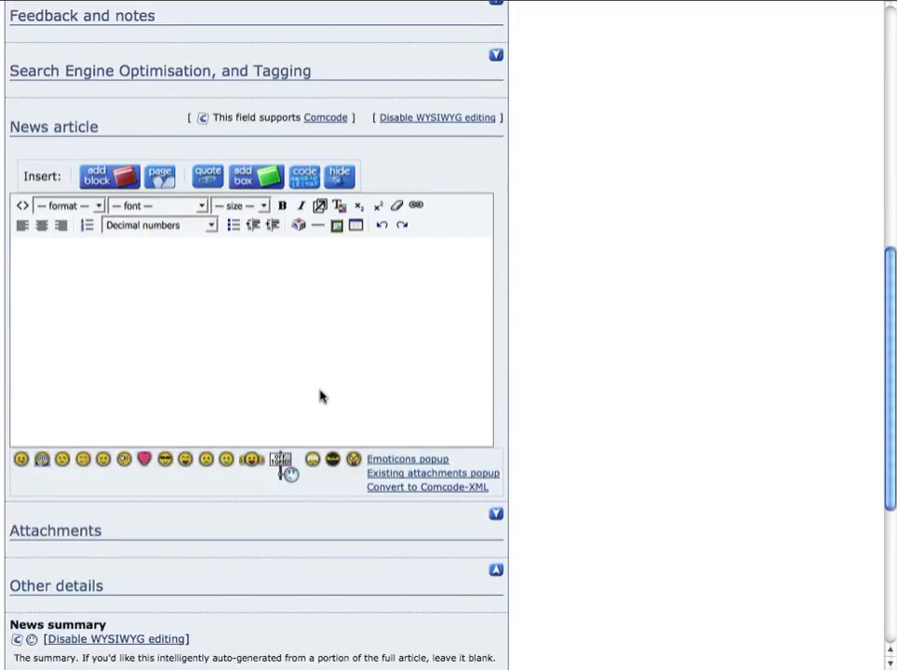
scroll(320, 394, up, 10)
Clear the news entry's title and try to add the news with that required field empty.
double_click(257, 193)
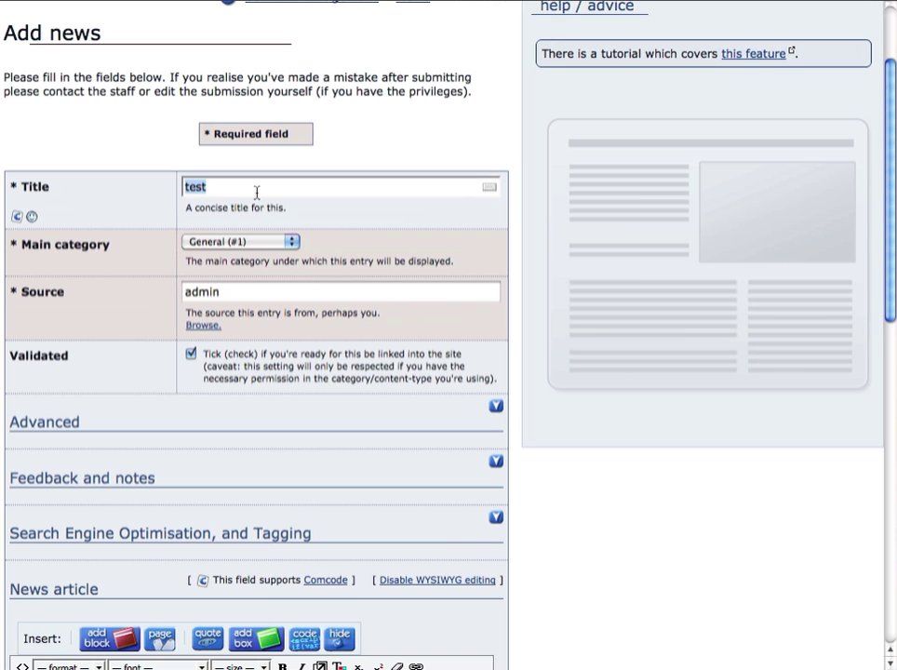
key(BackSpace)
scroll(276, 365, down, 10)
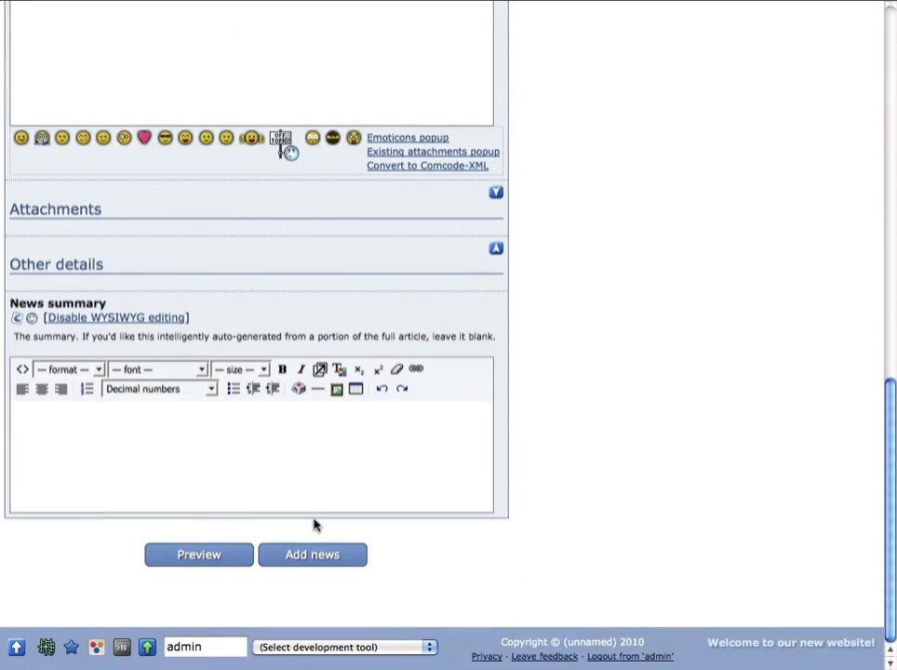
click(310, 555)
click(616, 19)
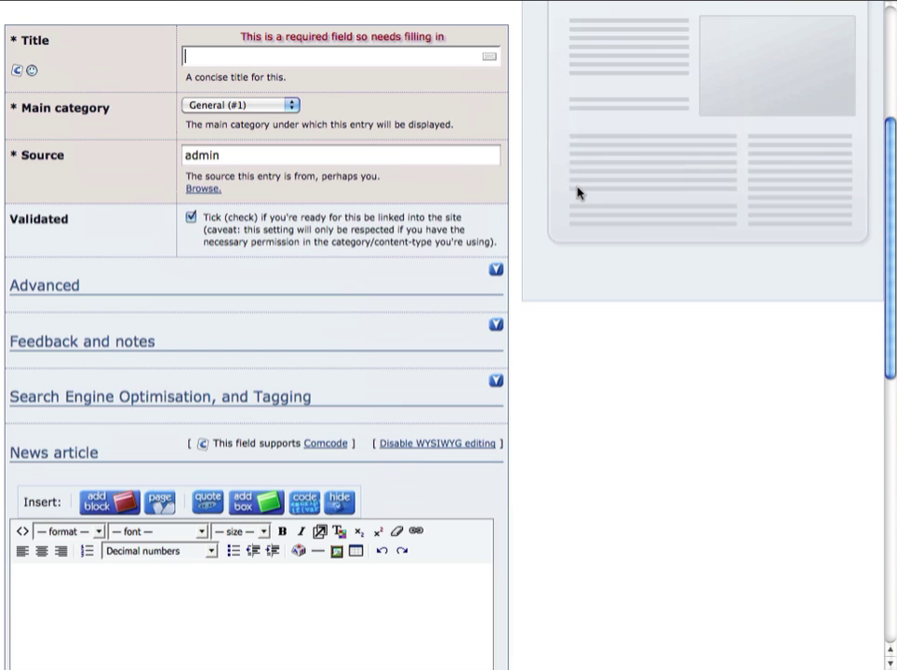
scroll(577, 192, down, 5)
scroll(577, 192, down, 3)
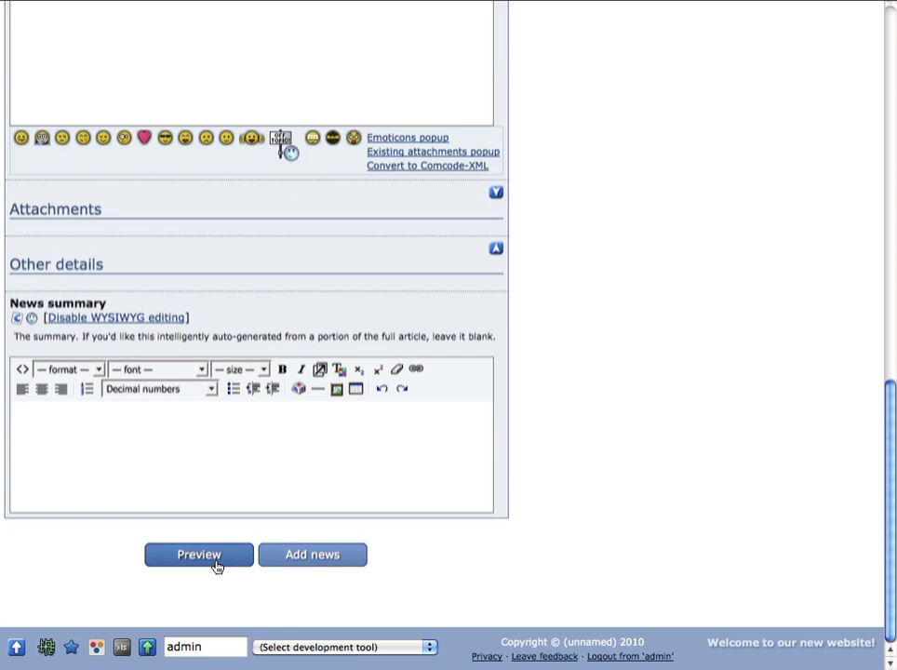
scroll(592, 416, up, 8)
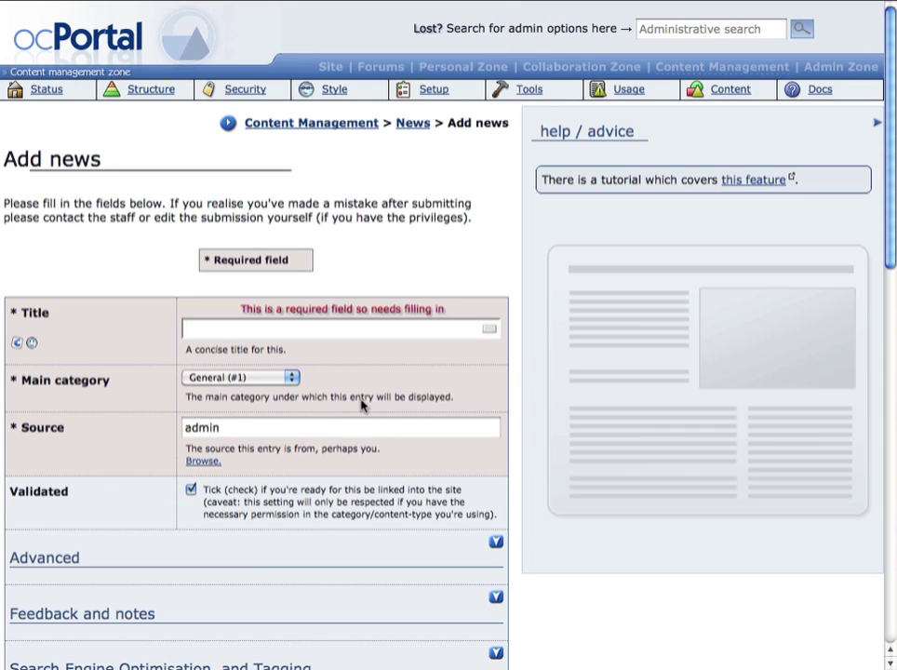
Examine the form for creating a topic in Forum home, including its options and moderation options.
click(226, 2)
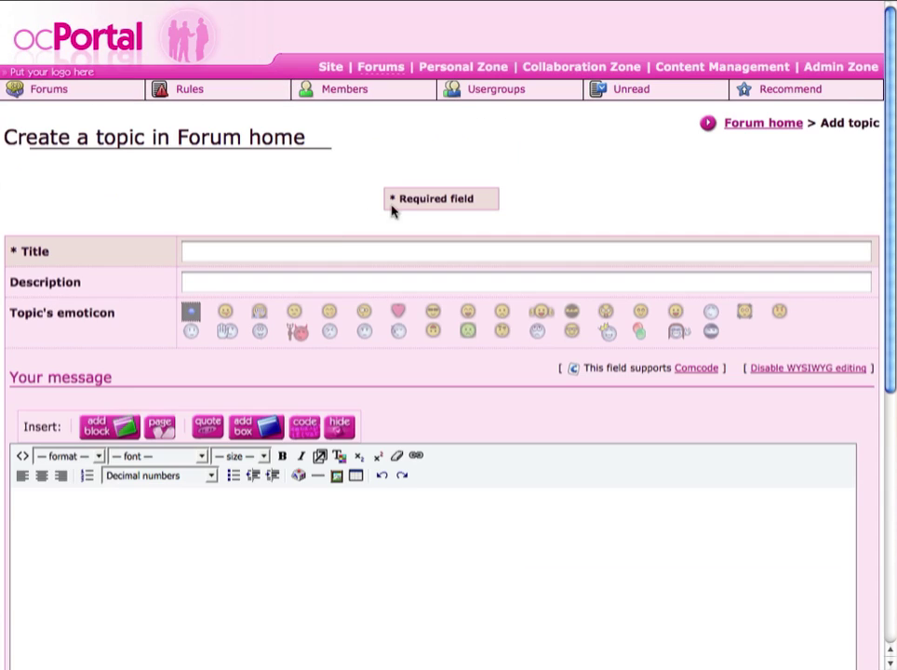
scroll(359, 228, down, 5)
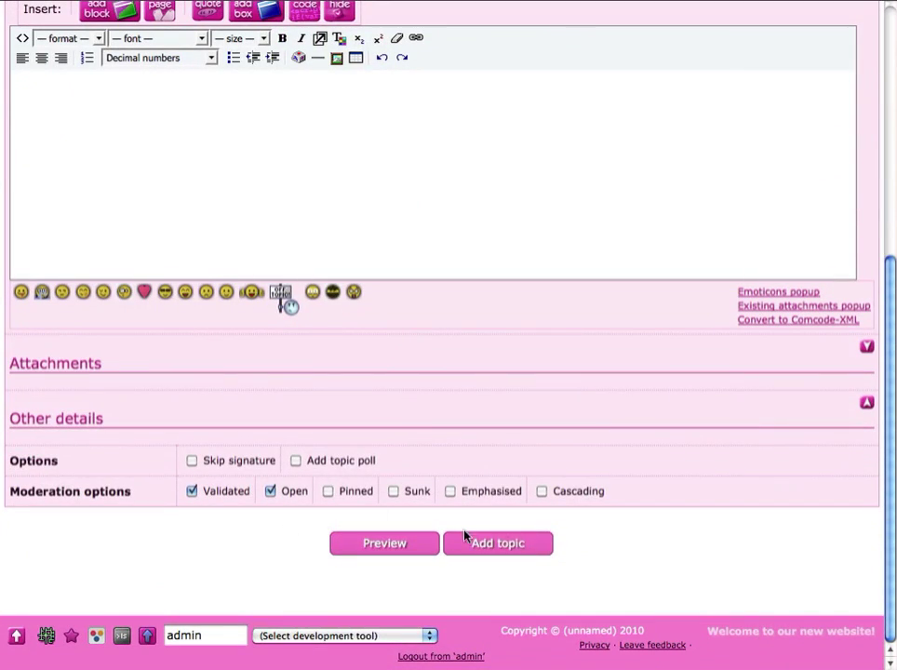
scroll(468, 417, up, 8)
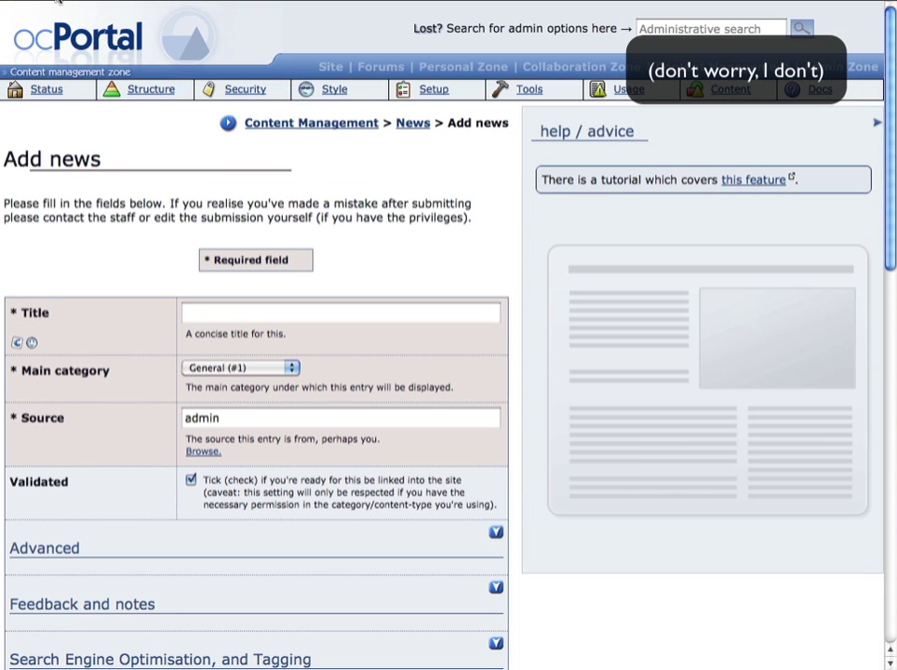
Open the beige theme's AUTHOR_SCREEN.tpl template for editing from the theme management page.
mouse_move(316, 93)
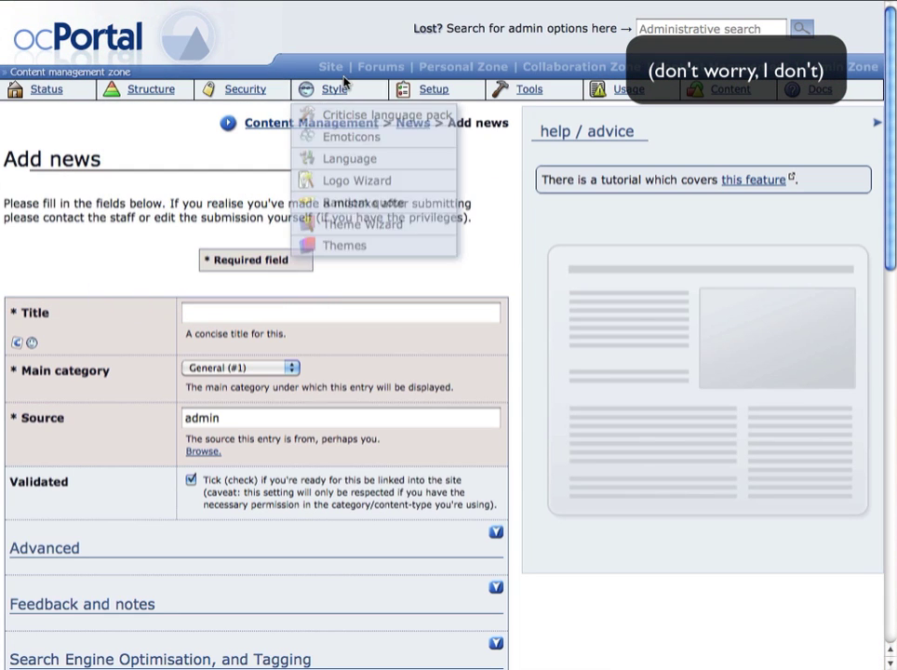
click(344, 247)
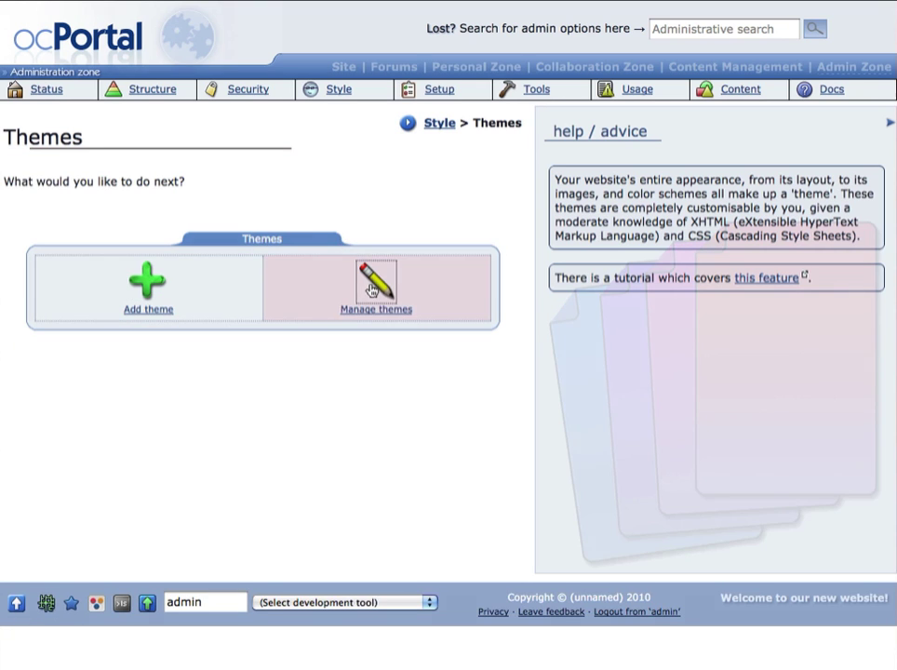
click(376, 283)
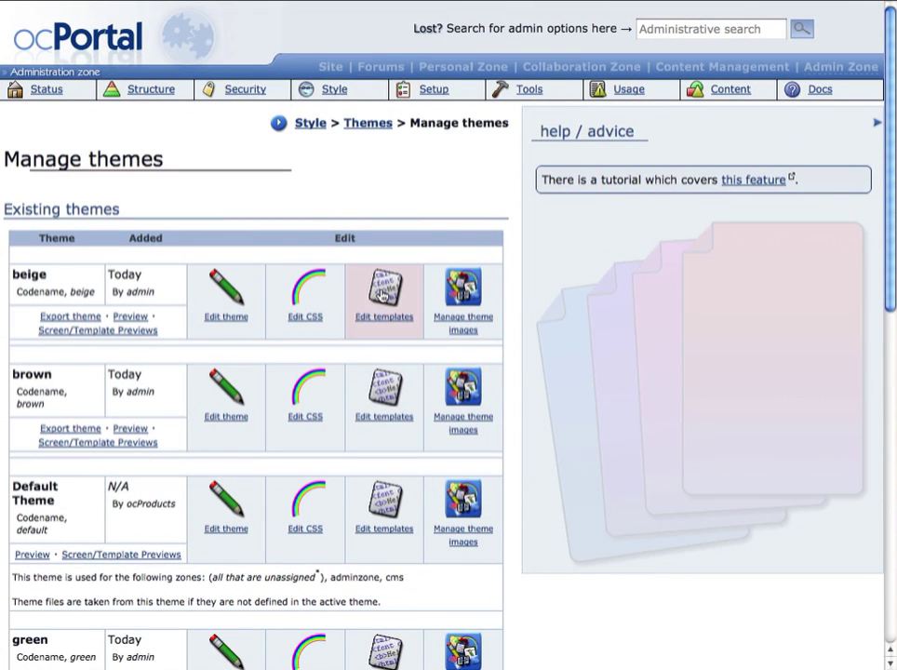
click(383, 295)
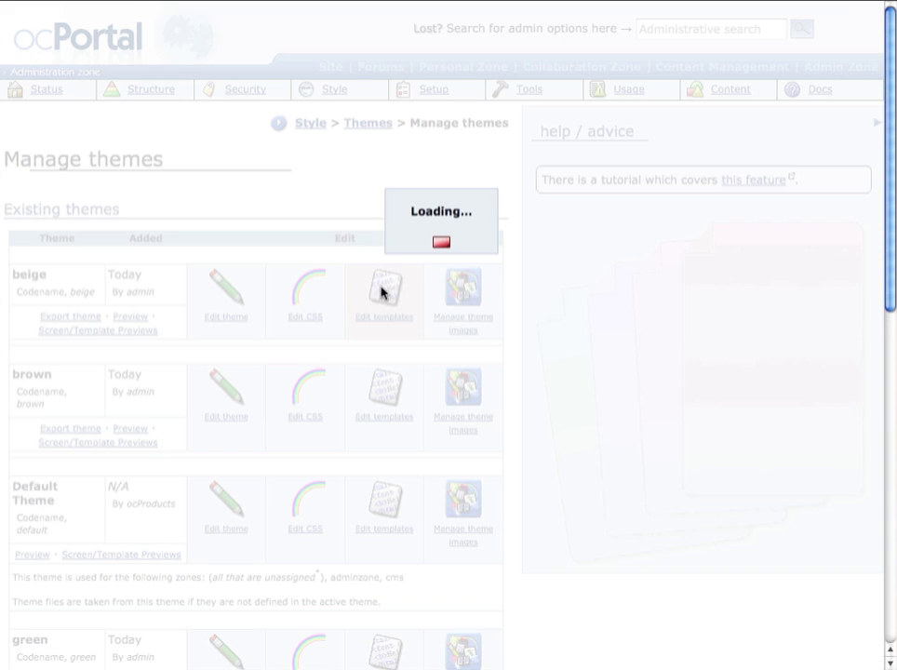
scroll(253, 442, down, 5)
scroll(253, 442, down, 5)
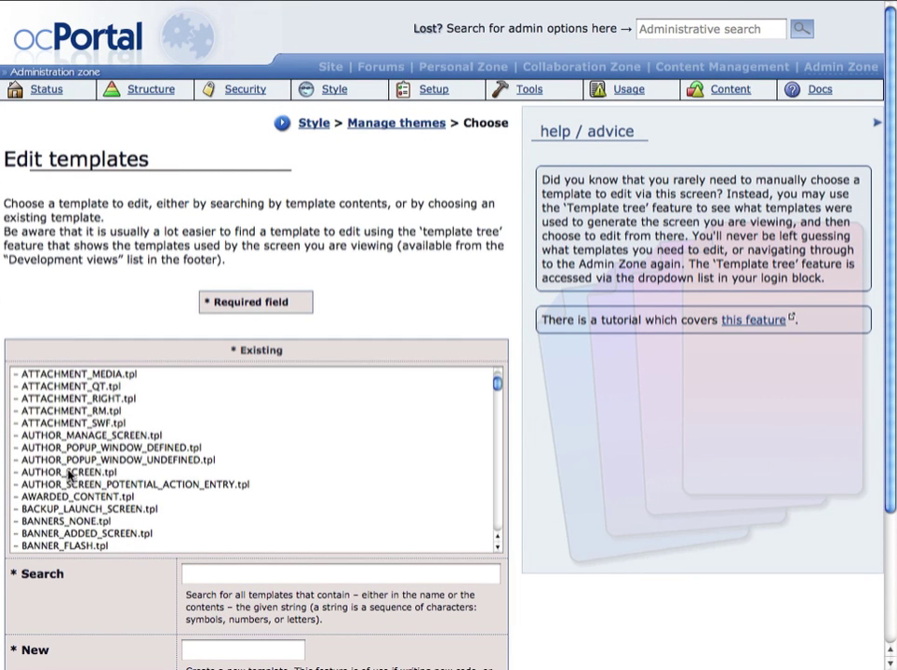
click(68, 472)
scroll(428, 539, down, 4)
click(232, 571)
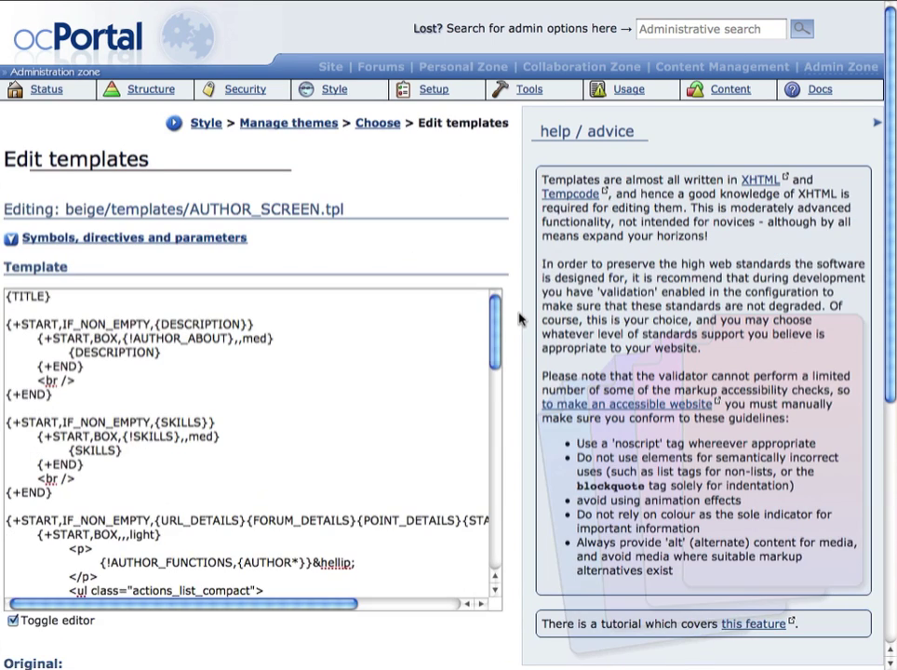
Preview the AUTHOR_SCREEN.tpl template and return to its editor.
scroll(519, 319, down, 8)
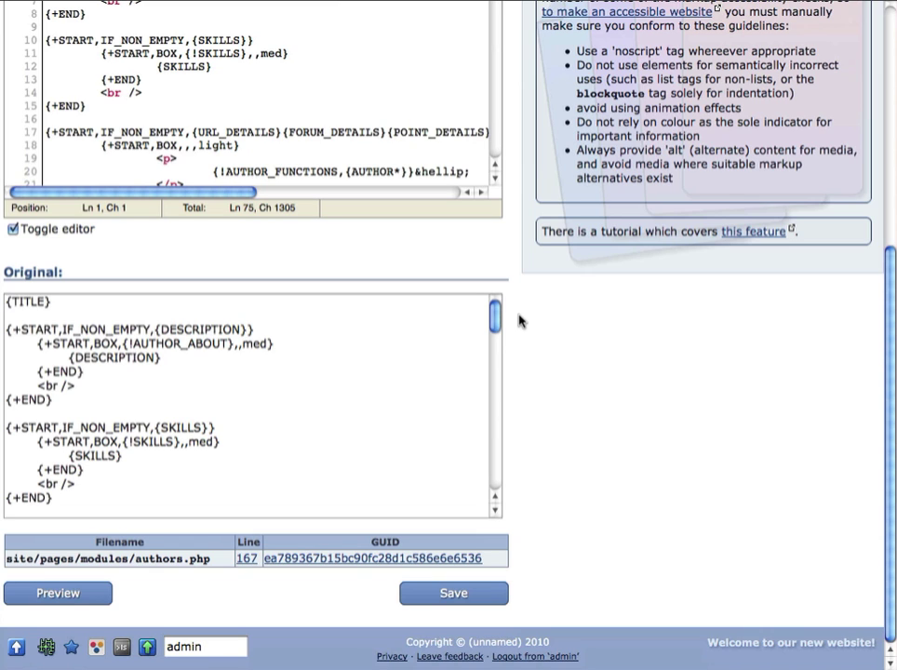
click(33, 600)
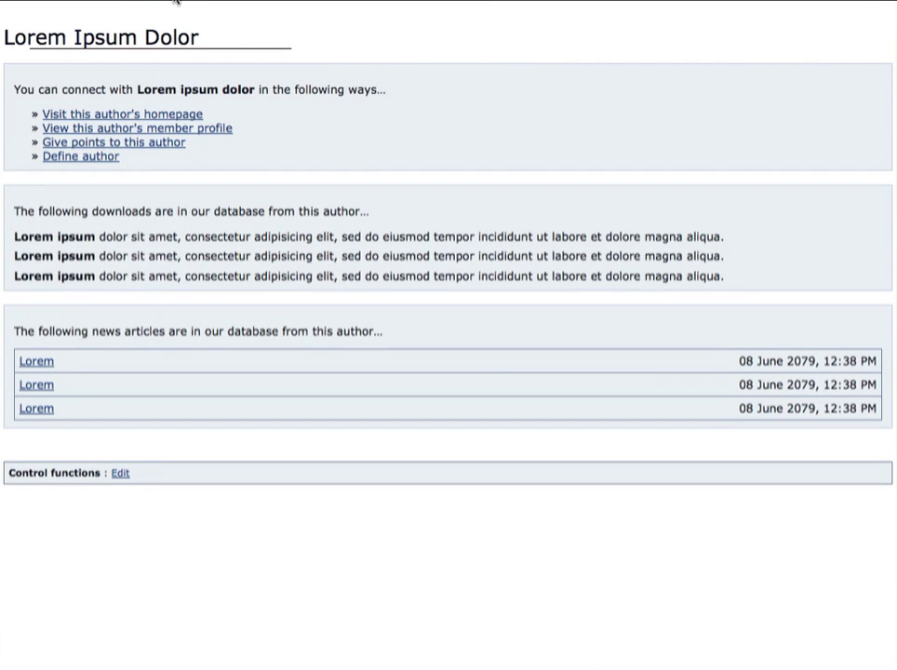
key(alt+Left)
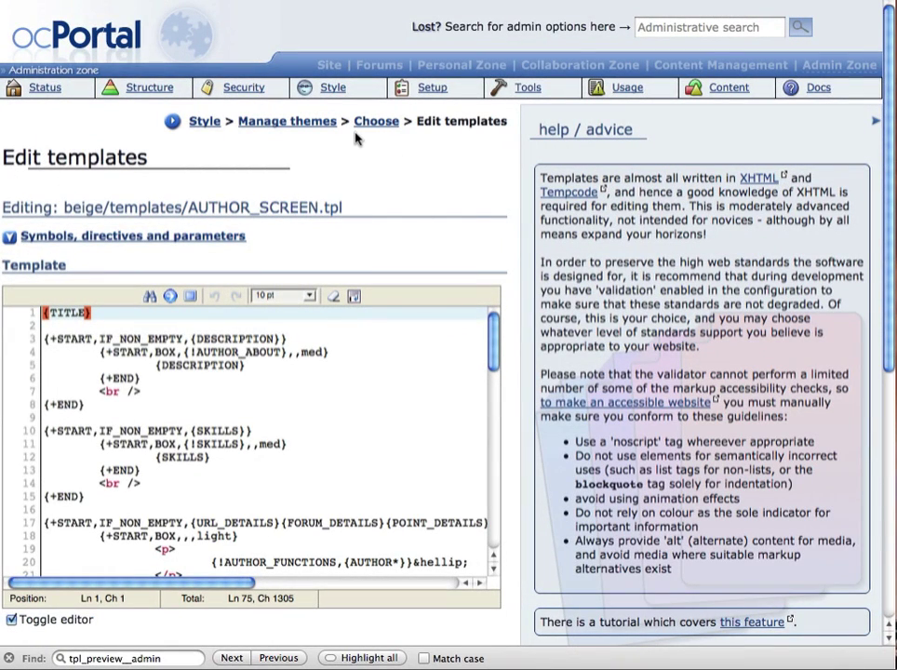
Find "author_sc" in the beige theme's screen/template previews, view the author_screen preview, and close it.
click(310, 126)
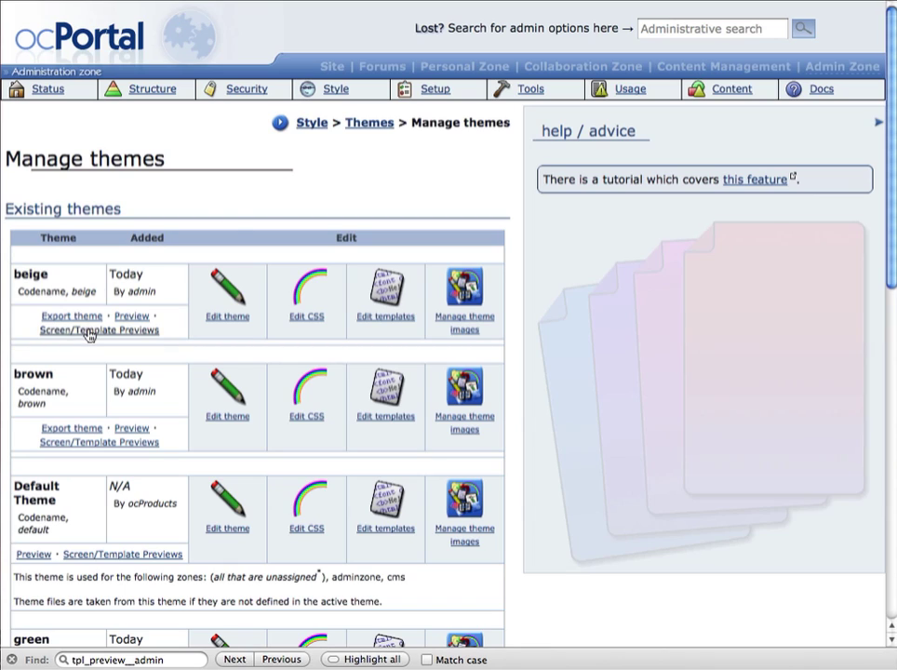
click(88, 331)
key(super+f)
text(author_sc)
scroll(186, 501, down, 1)
click(110, 603)
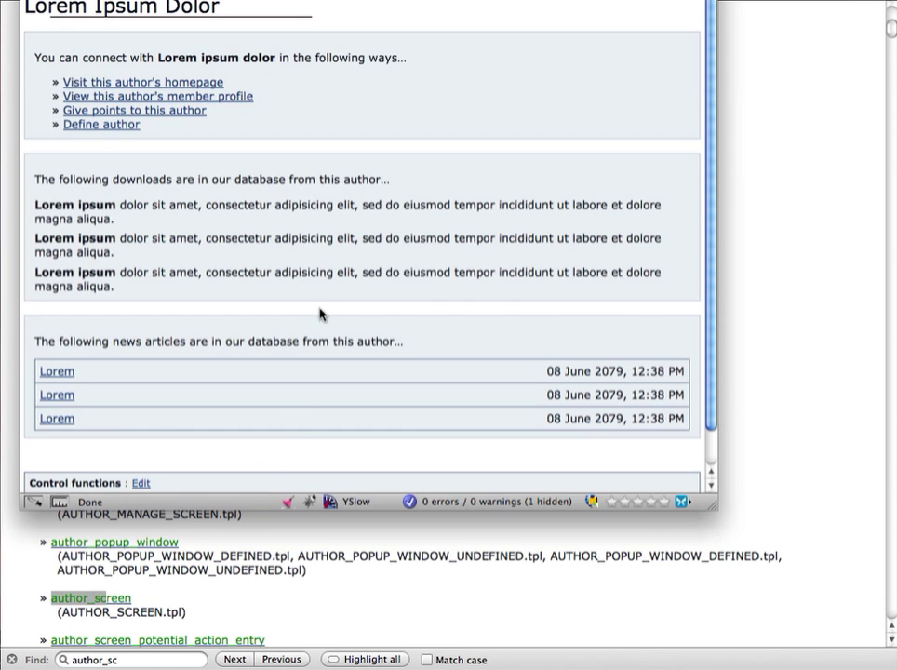
scroll(300, 262, down, 1)
scroll(300, 261, up, 1)
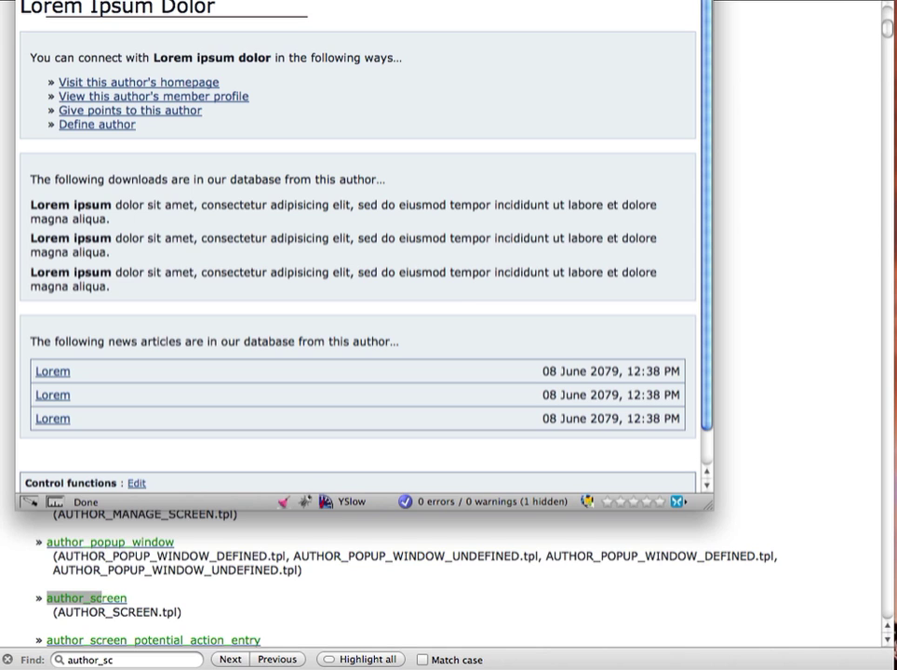
key(super+w)
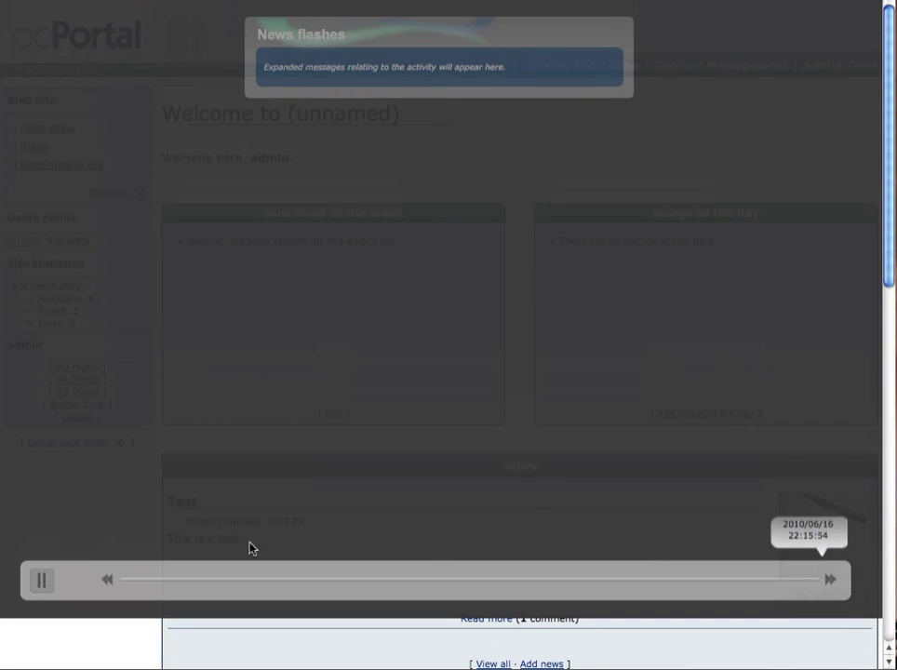
Jump back to an early point on the site activity timeline.
click(160, 580)
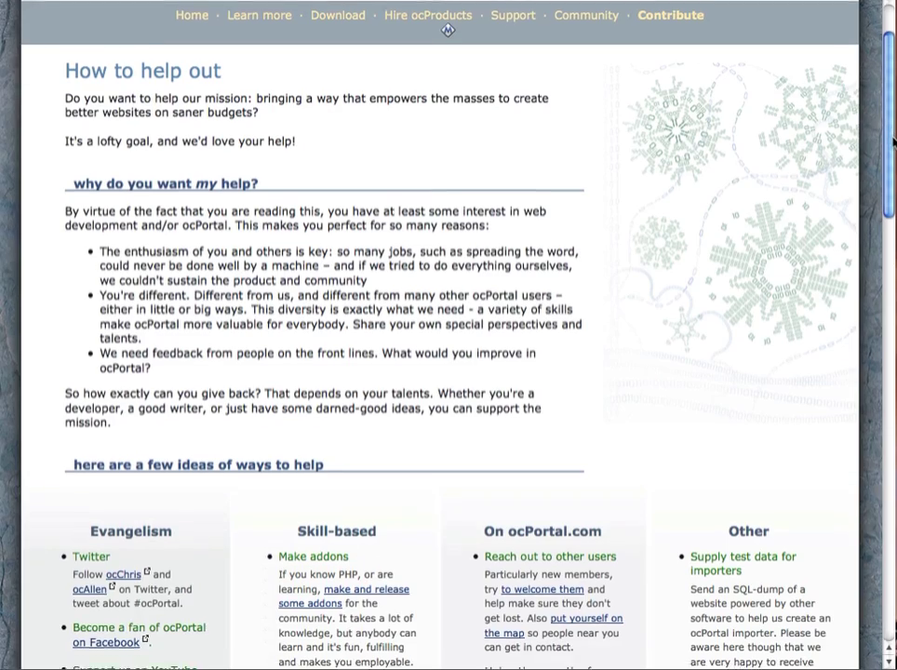
Examine the ideas for ways to help on the ocPortal Contribute page.
scroll(890, 120, down, 5)
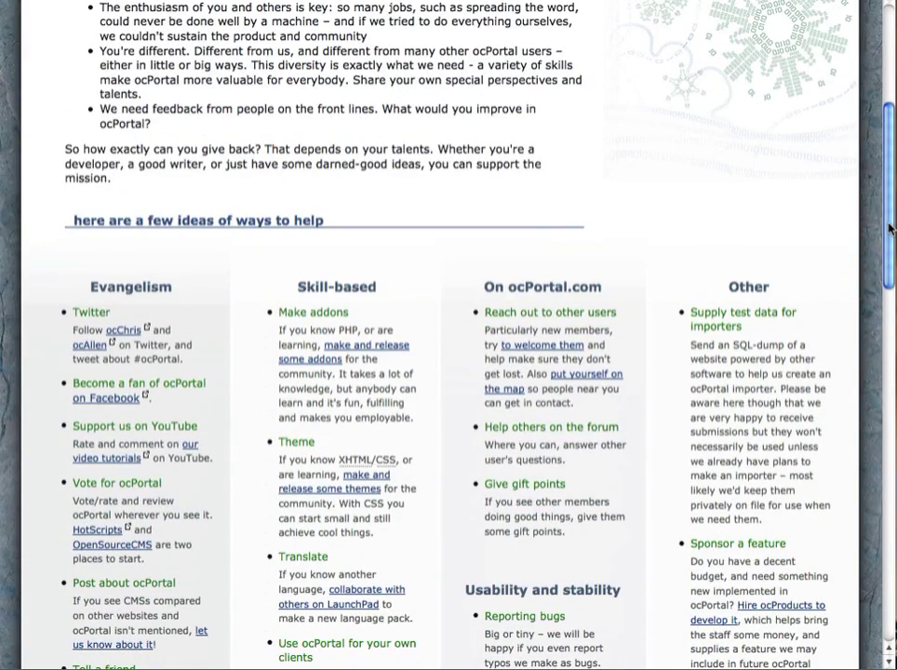
drag(890, 229, 883, 292)
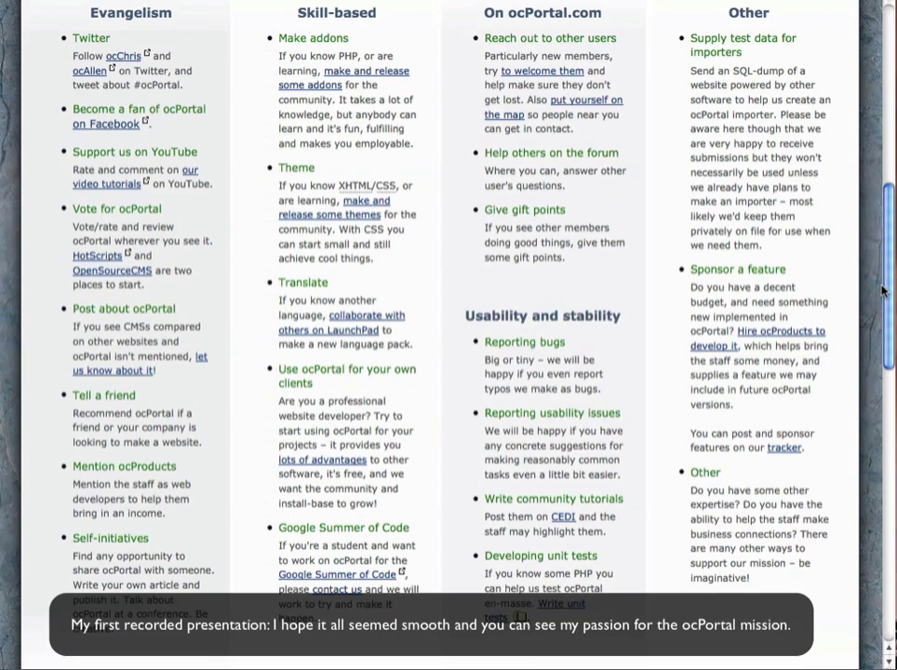
drag(884, 291, 890, 207)
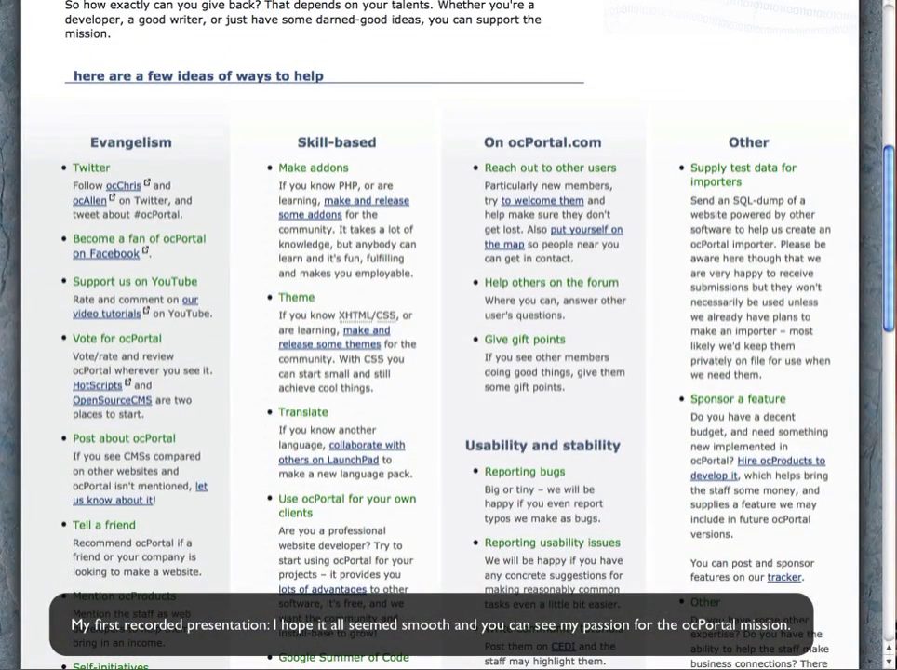